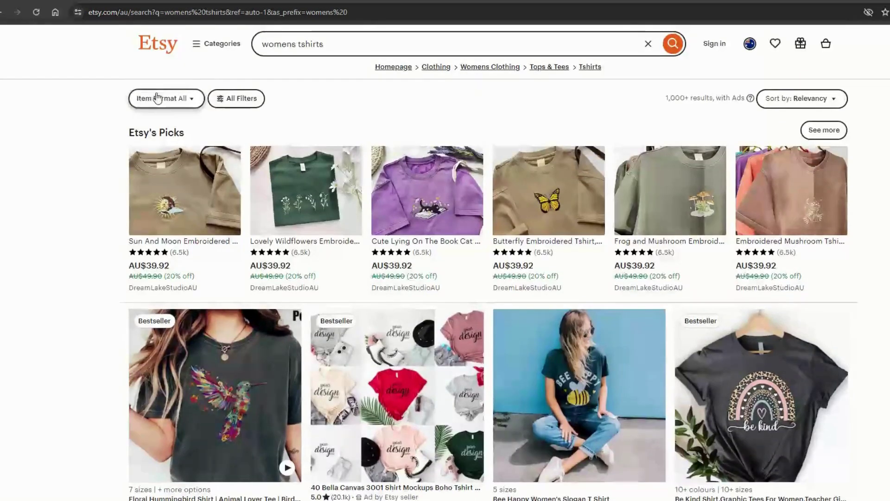
- Filter the womens tshirts search results to physical items from Star Sellers
{"action": "left_click", "coordinate": [236, 99]}
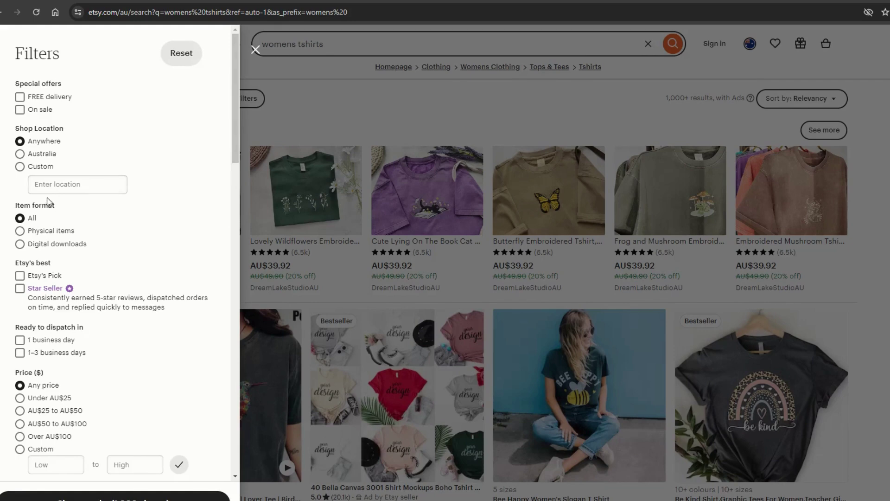
{"action": "left_click", "coordinate": [20, 230]}
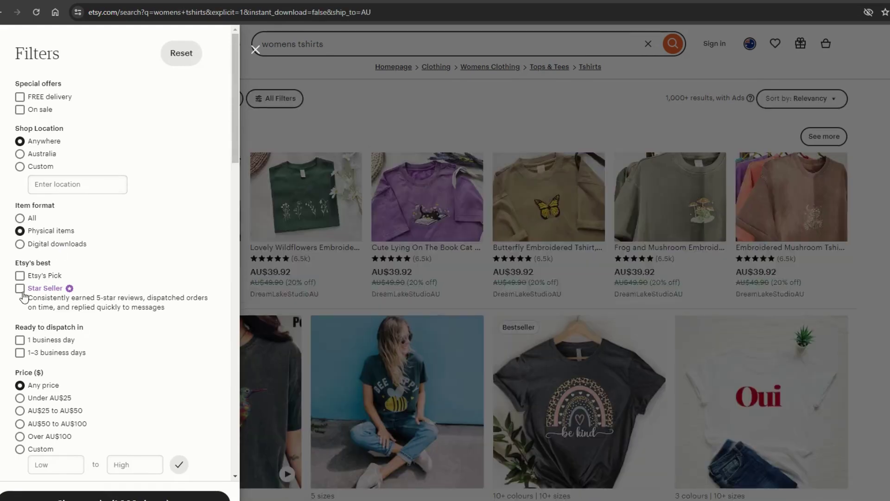
{"action": "left_click", "coordinate": [20, 288]}
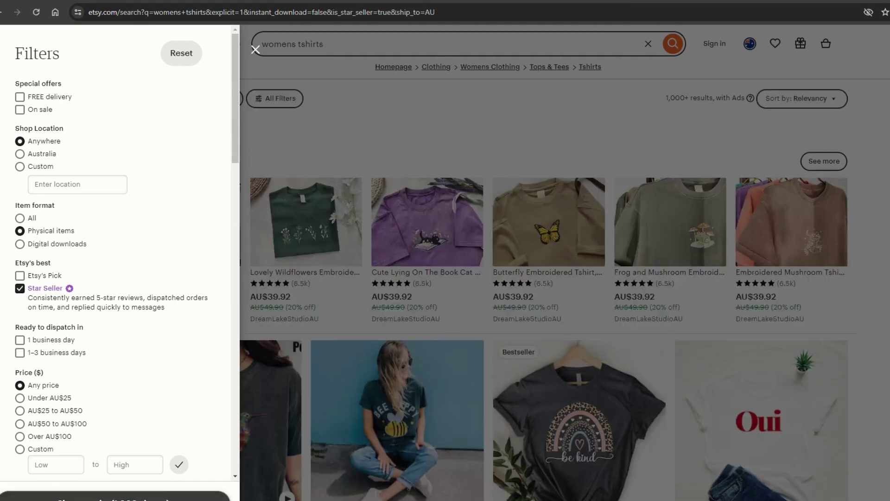
{"action": "left_click", "coordinate": [114, 496]}
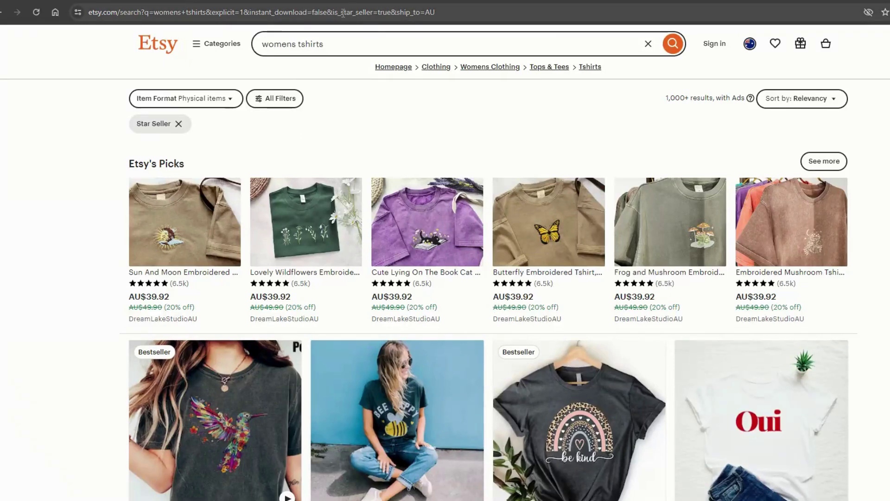
- Change is_star_seller to is_best_seller in the search results' web address and load the modified page
{"action": "left_click_drag", "start_coordinate": [341, 12], "coordinate": [352, 16]}
{"action": "type", "text": "best"}
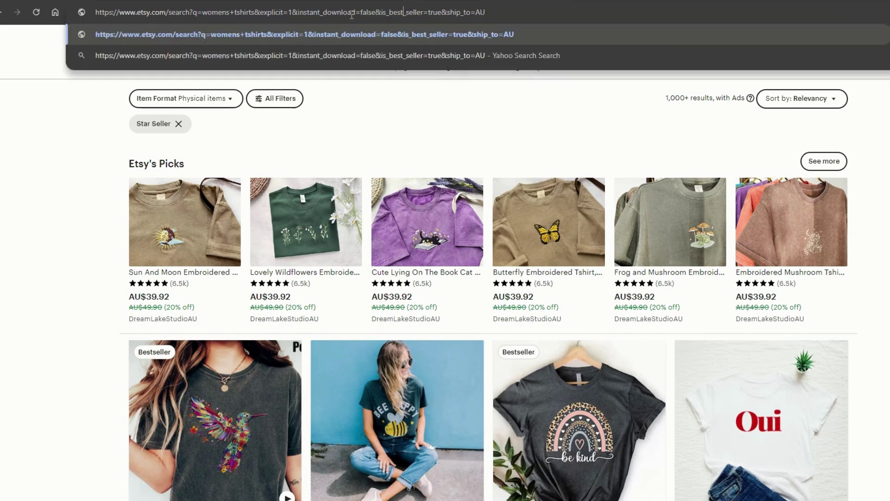
{"action": "key", "text": "Return"}
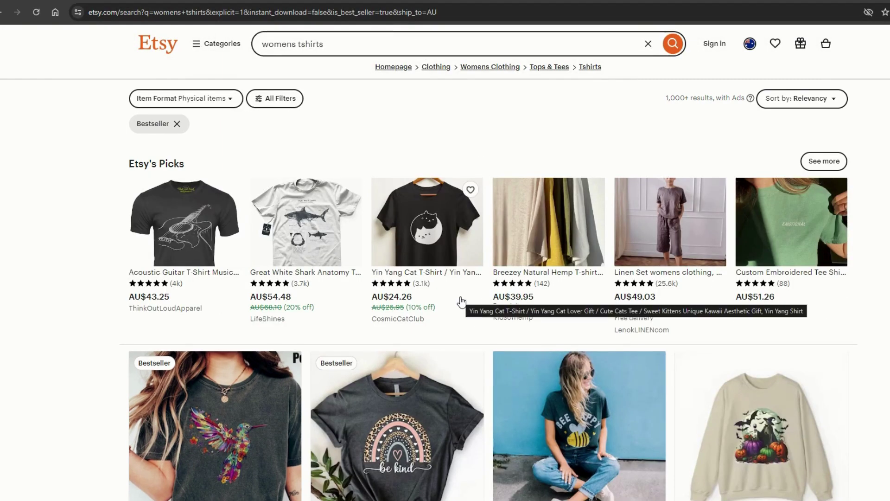
- Examine the bestselling women's T-shirt listings for recurring design styles, including the custom bootleg and pet photo shirts
{"action": "scroll", "coordinate": [460, 302], "scroll_direction": "down", "scroll_amount": 2}
{"action": "scroll", "coordinate": [460, 302], "scroll_direction": "down", "scroll_amount": 5}
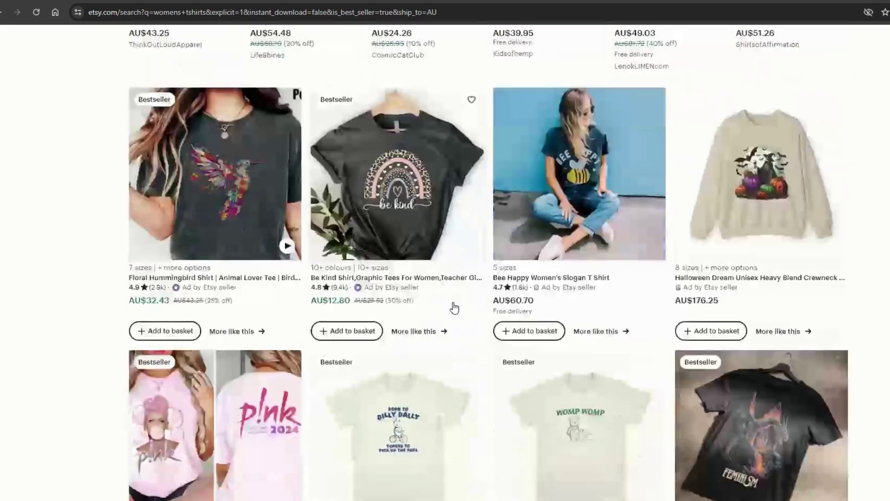
{"action": "scroll", "coordinate": [453, 309], "scroll_direction": "down", "scroll_amount": 3}
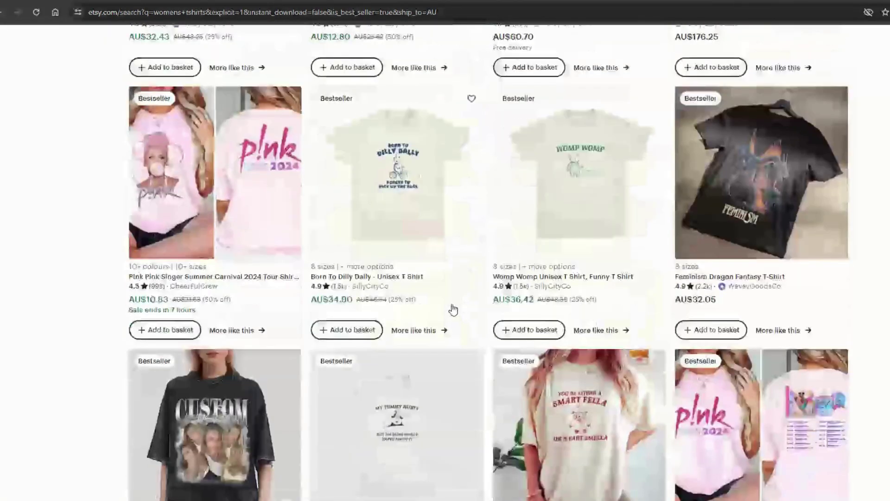
{"action": "scroll", "coordinate": [453, 309], "scroll_direction": "down", "scroll_amount": 2}
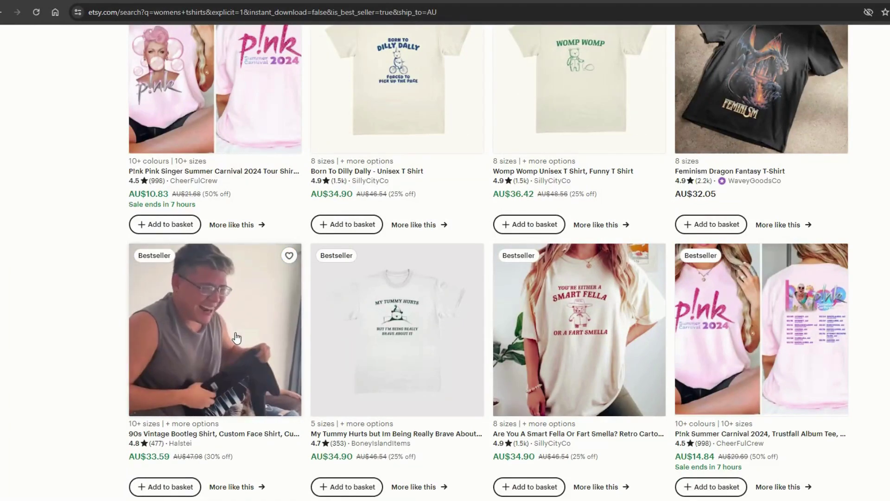
{"action": "scroll", "coordinate": [236, 338], "scroll_direction": "down", "scroll_amount": 2}
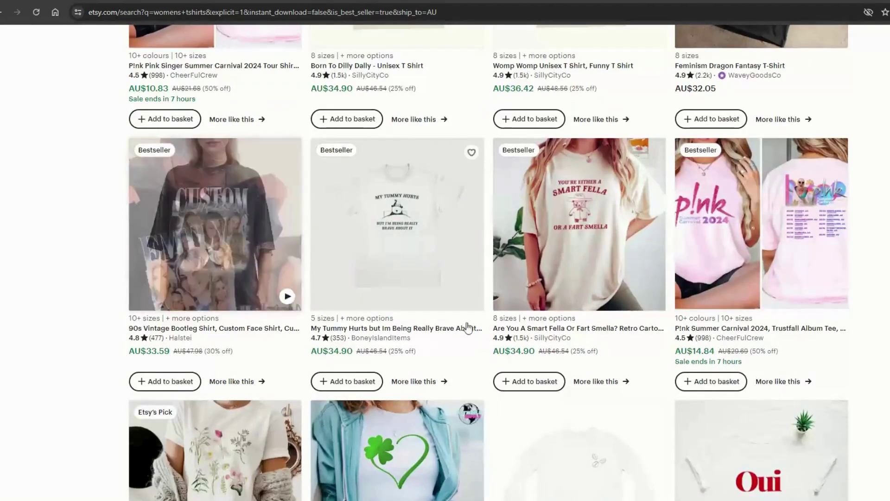
{"action": "scroll", "coordinate": [610, 327], "scroll_direction": "down", "scroll_amount": 2}
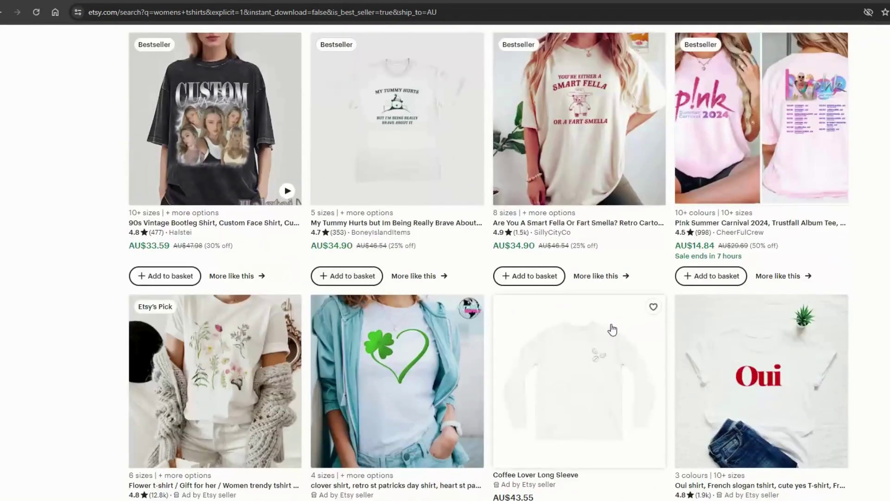
{"action": "scroll", "coordinate": [611, 330], "scroll_direction": "down", "scroll_amount": 8}
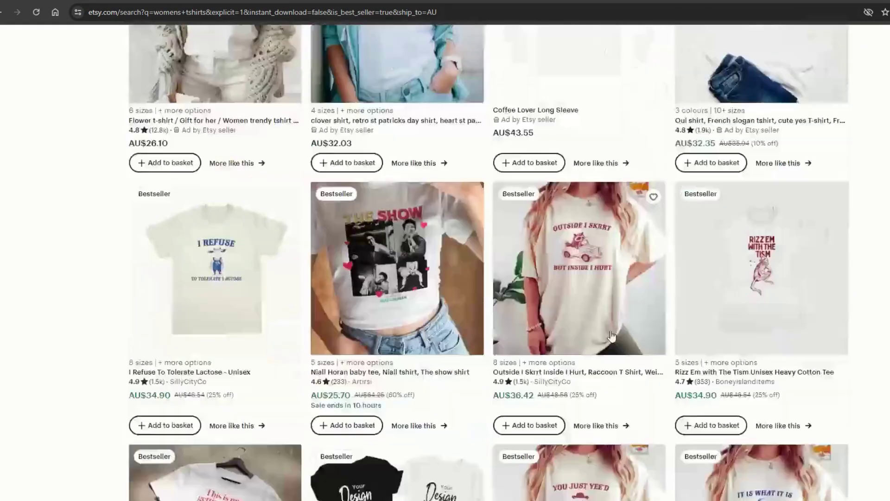
{"action": "scroll", "coordinate": [612, 337], "scroll_direction": "down", "scroll_amount": 9}
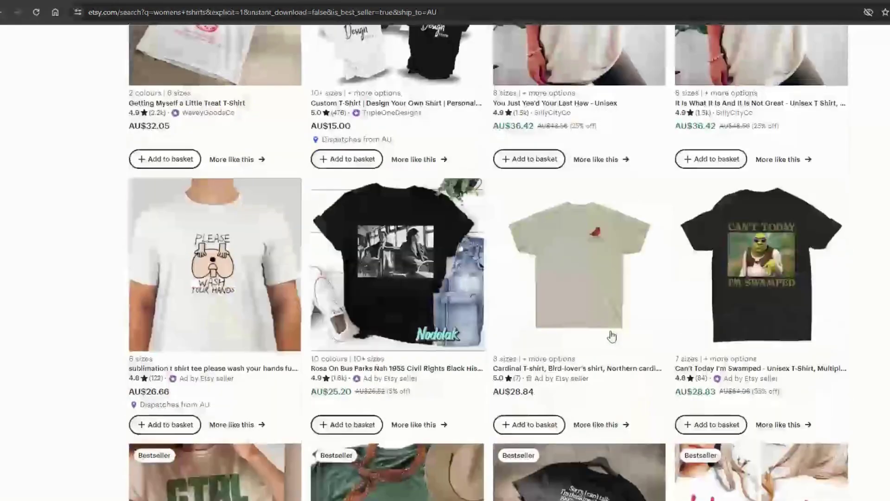
{"action": "scroll", "coordinate": [610, 331], "scroll_direction": "down", "scroll_amount": 7}
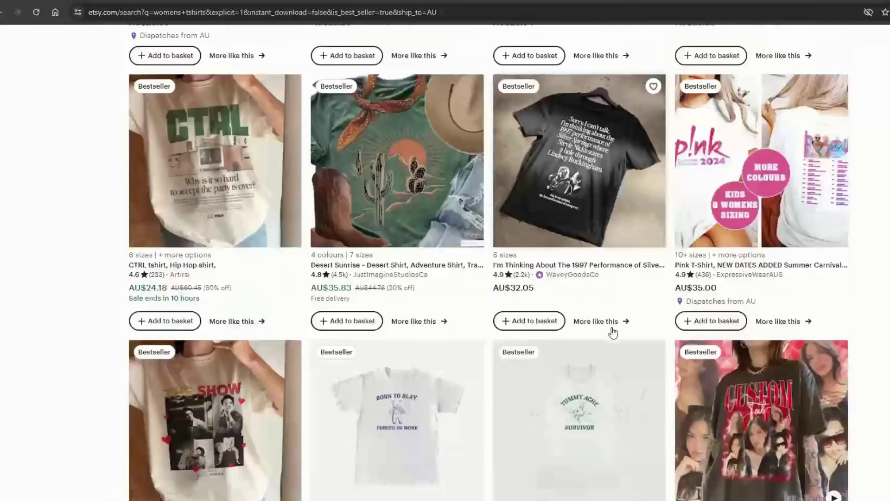
{"action": "scroll", "coordinate": [612, 330], "scroll_direction": "down", "scroll_amount": 2}
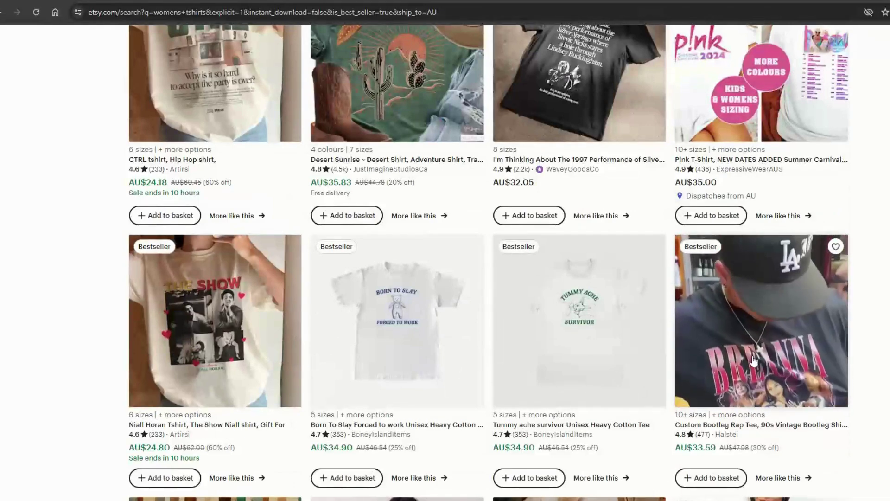
{"action": "scroll", "coordinate": [751, 361], "scroll_direction": "down", "scroll_amount": 7}
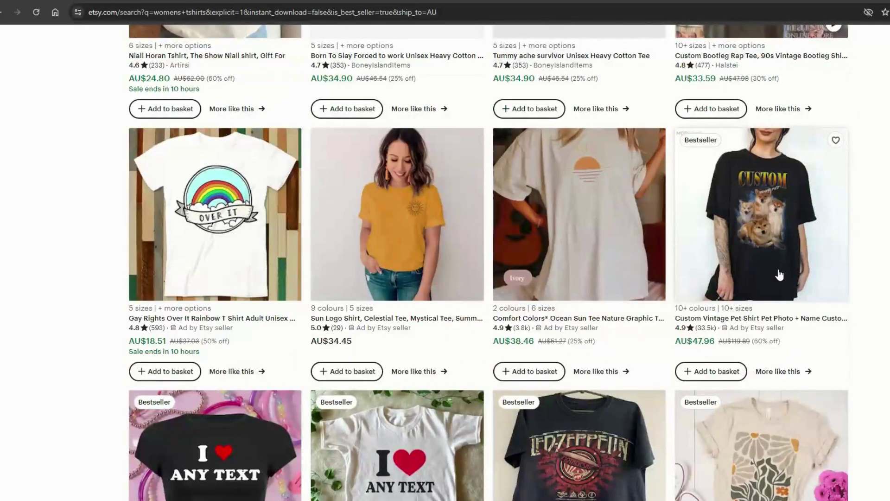
{"action": "scroll", "coordinate": [737, 264], "scroll_direction": "up", "scroll_amount": 3}
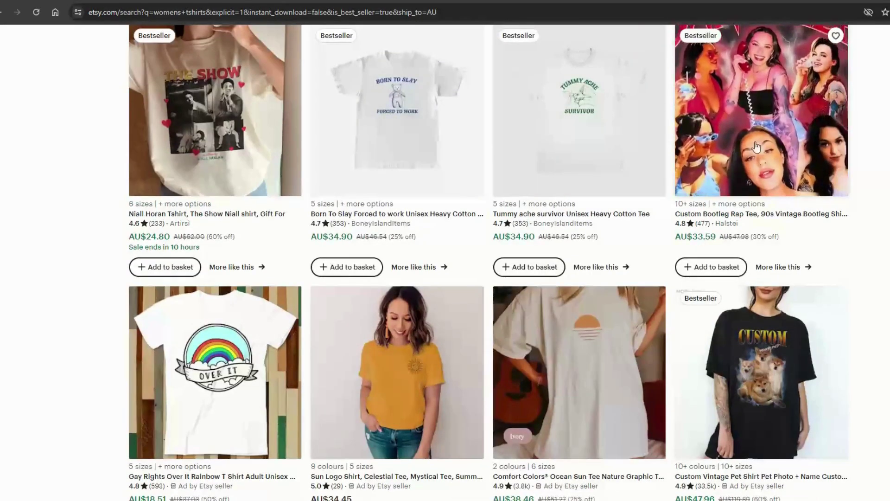
{"action": "scroll", "coordinate": [771, 399], "scroll_direction": "down", "scroll_amount": 6}
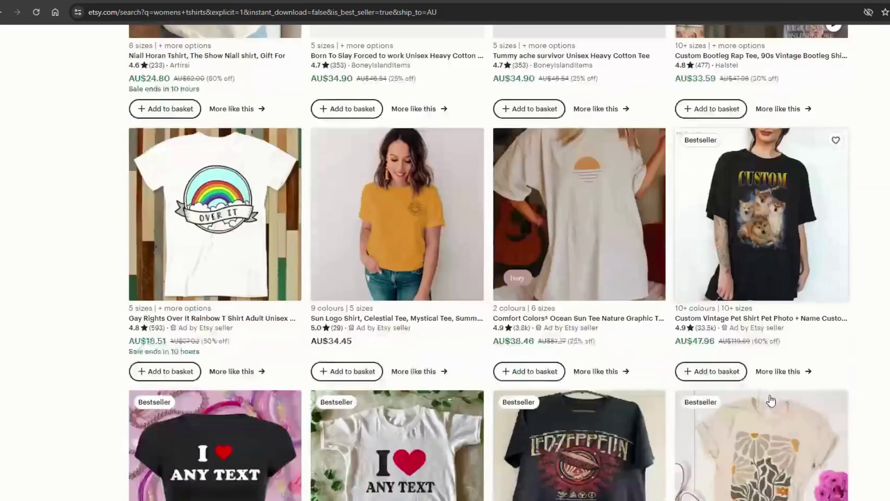
{"action": "scroll", "coordinate": [760, 361], "scroll_direction": "up", "scroll_amount": 5}
{"action": "scroll", "coordinate": [756, 353], "scroll_direction": "down", "scroll_amount": 15}
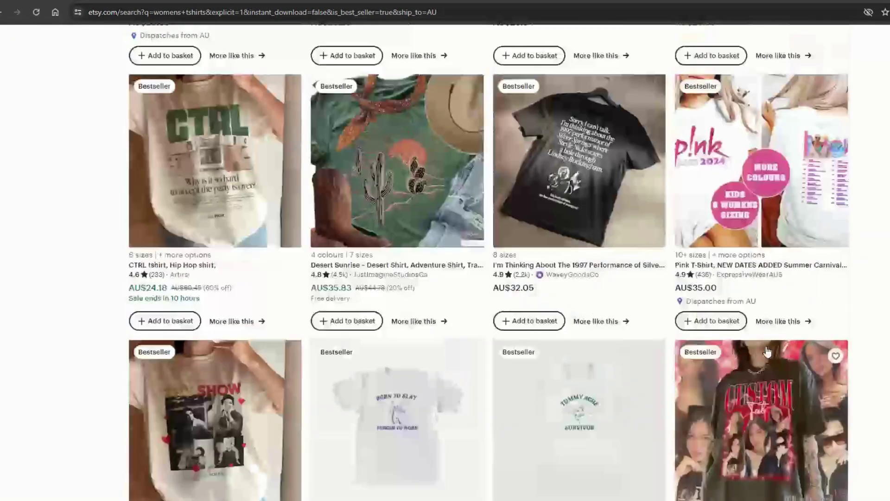
{"action": "scroll", "coordinate": [764, 348], "scroll_direction": "up", "scroll_amount": 10}
{"action": "scroll", "coordinate": [771, 344], "scroll_direction": "up", "scroll_amount": 5}
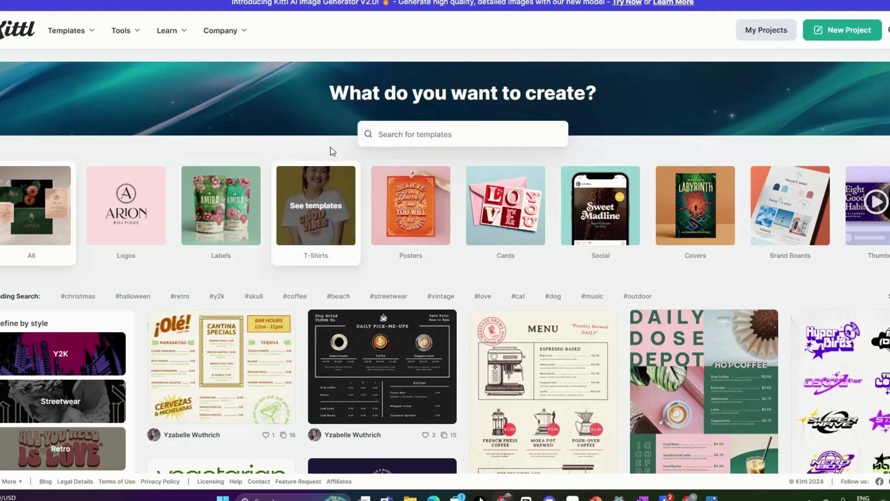
- Switch to Kittl and create a new project with the Merch by Amazon T-Shirt preset, 4500 × 5400 px
{"action": "left_click", "coordinate": [846, 36]}
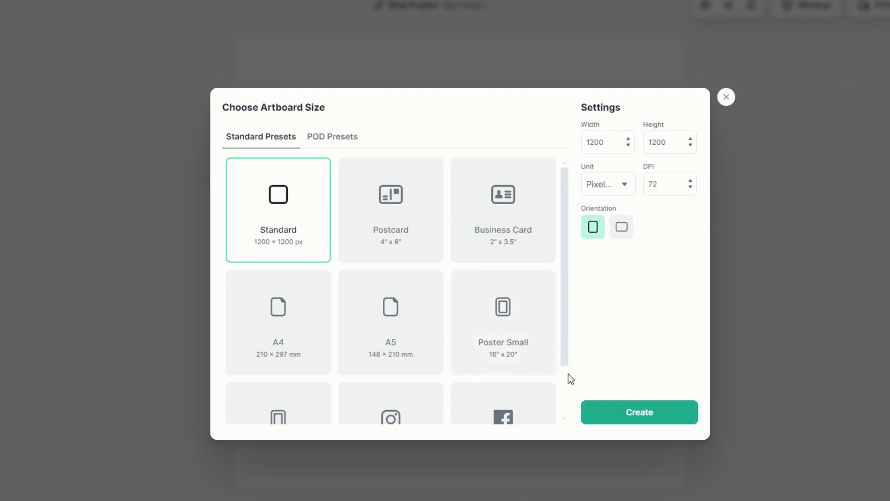
{"action": "left_click", "coordinate": [344, 139]}
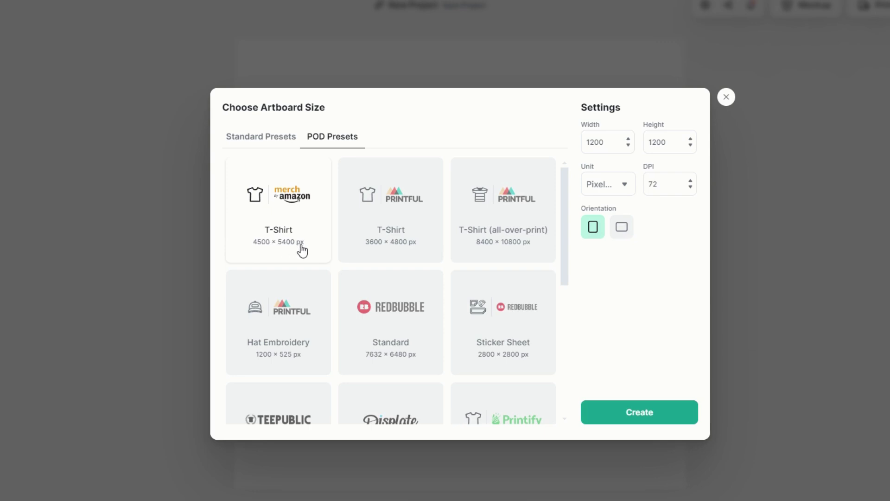
{"action": "left_click", "coordinate": [284, 233]}
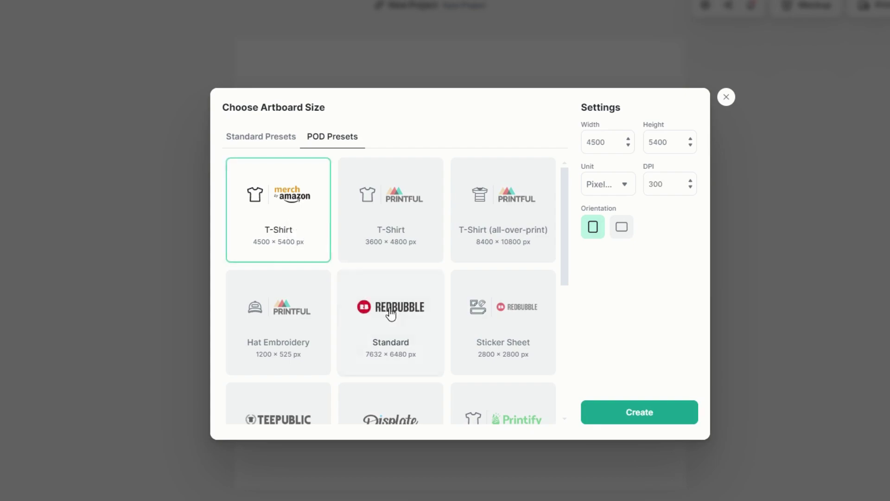
{"action": "left_click", "coordinate": [626, 414]}
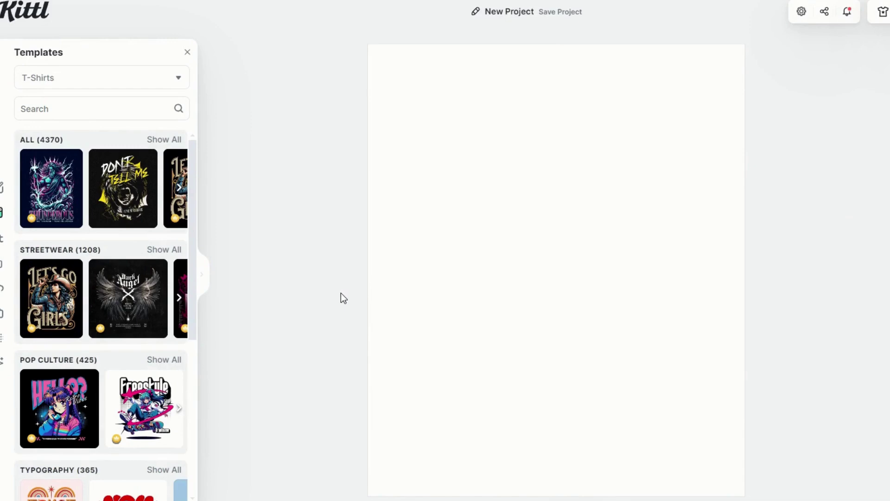
- Set the artboard's background to the near-black solid color 0b0b0b
{"action": "left_click", "coordinate": [578, 277]}
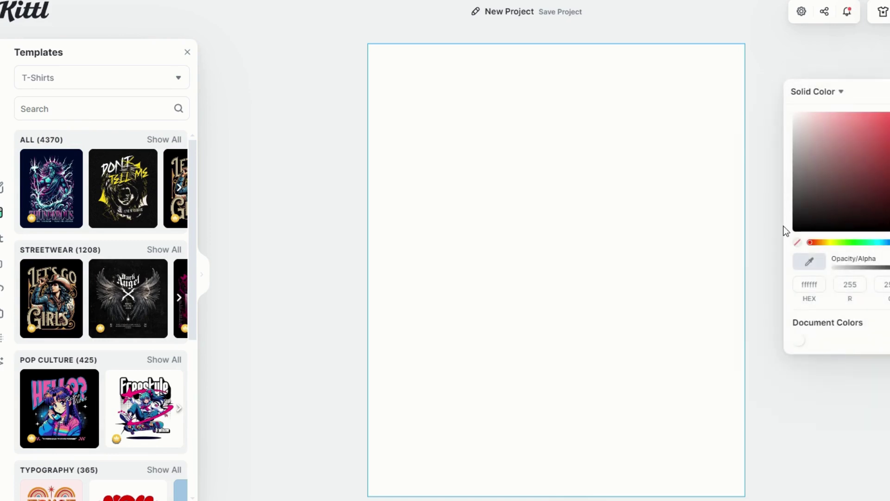
{"action": "left_click", "coordinate": [799, 230]}
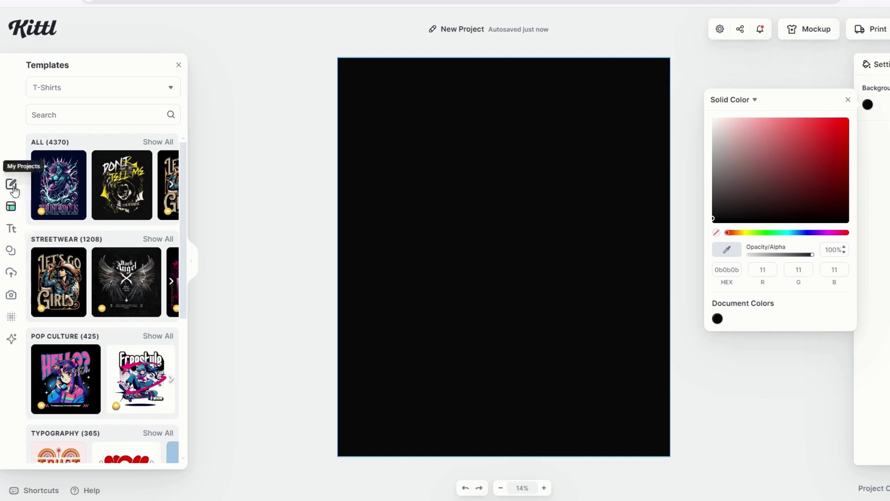
{"action": "left_click", "coordinate": [431, 222]}
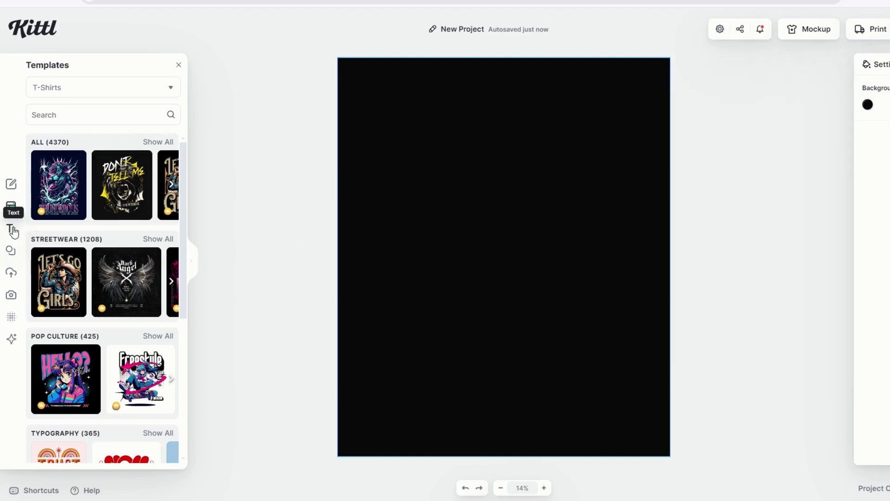
- Add the uploaded dog photo with the brown backdrop, remove its background with AI Background Remover and enlarge it
{"action": "left_click", "coordinate": [10, 275]}
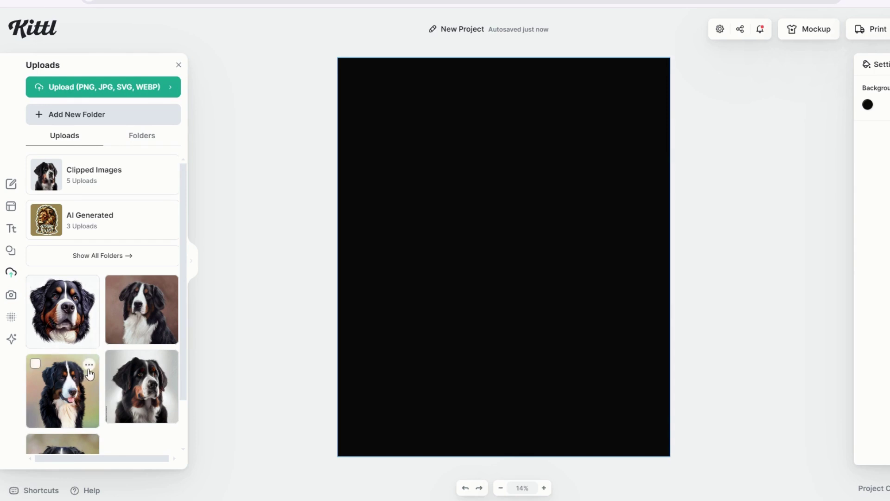
{"action": "scroll", "coordinate": [109, 369], "scroll_direction": "down", "scroll_amount": 1}
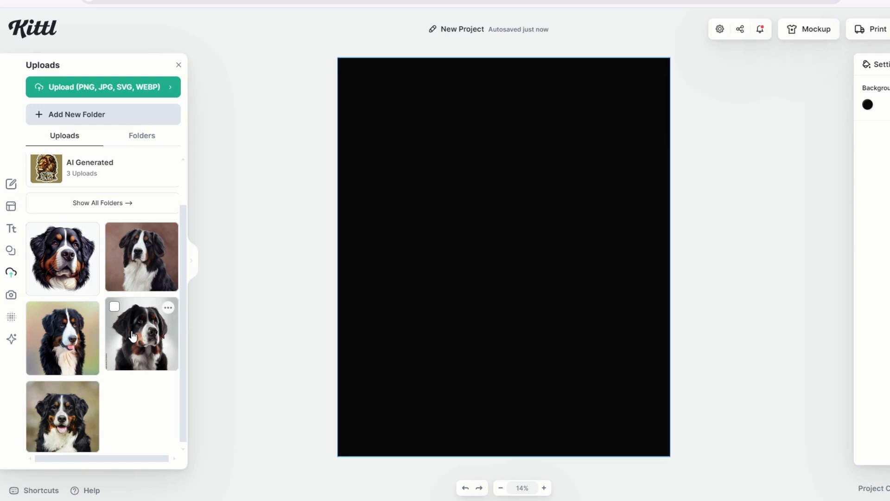
{"action": "left_click", "coordinate": [143, 269]}
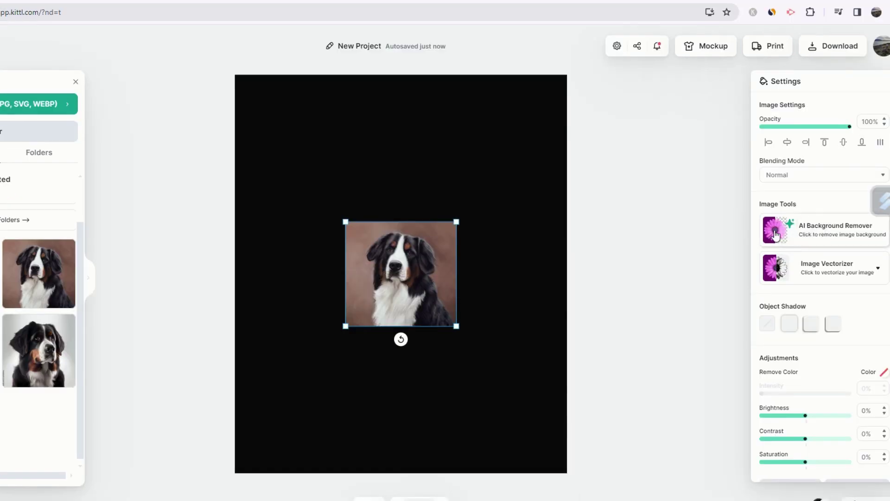
{"action": "left_click", "coordinate": [776, 236]}
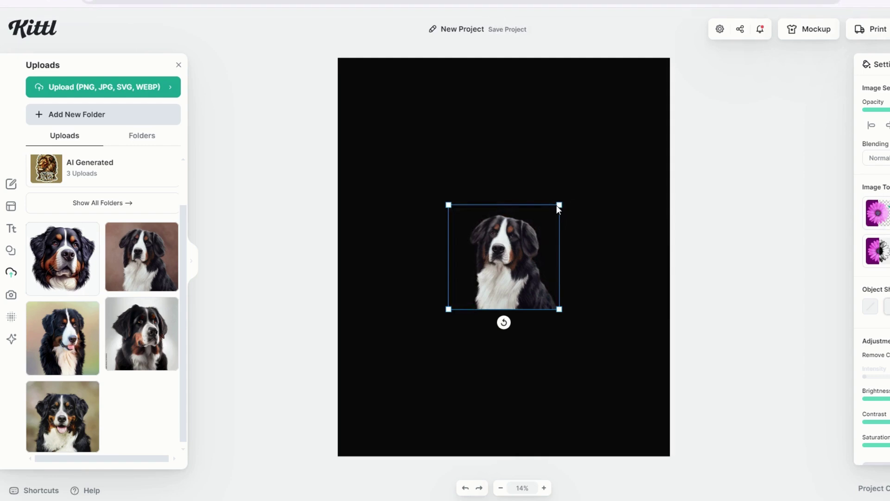
{"action": "left_click_drag", "start_coordinate": [559, 204], "coordinate": [602, 165]}
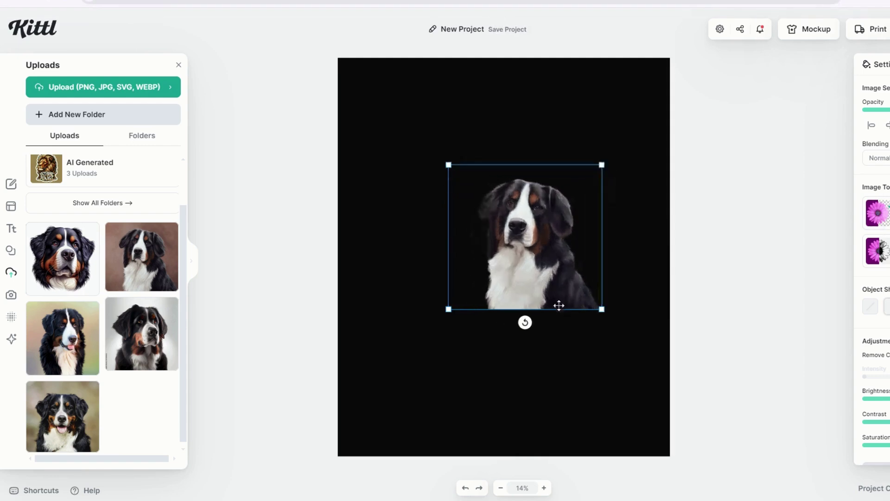
- Add the uploaded photo of the dog with its tongue out as a cutout, enlarged and placed left of the first dog
{"action": "left_click", "coordinate": [74, 350]}
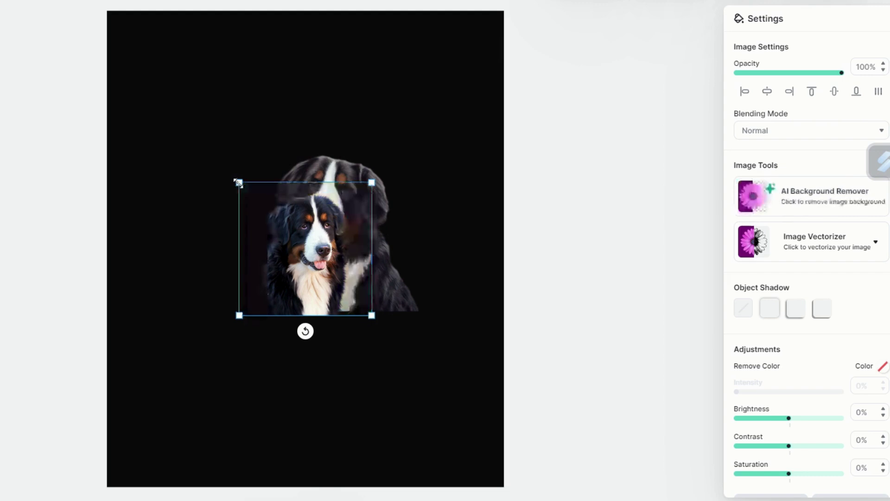
{"action": "left_click_drag", "start_coordinate": [279, 214], "coordinate": [199, 198]}
{"action": "left_click_drag", "start_coordinate": [157, 166], "coordinate": [114, 122]}
{"action": "left_click_drag", "start_coordinate": [198, 271], "coordinate": [197, 304]}
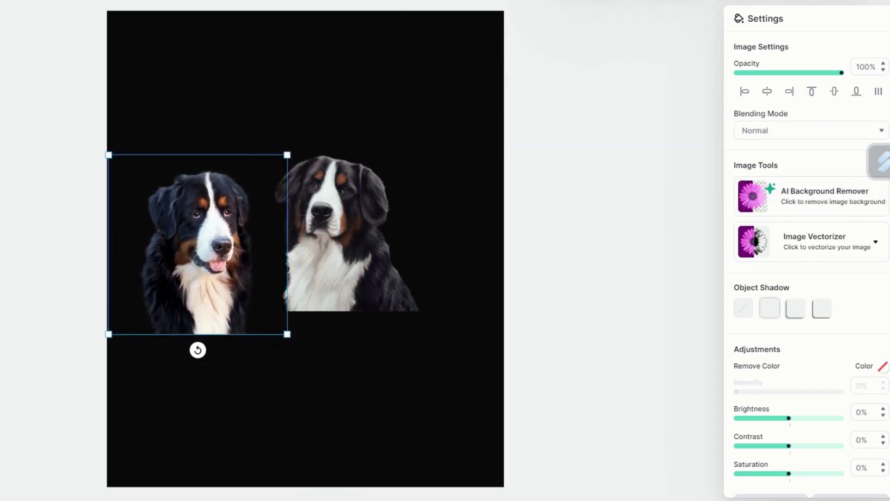
- Add the third dog photo with the grey backdrop, enlarge it at the row's right end and remove its background with AI Background Remover
{"action": "key", "text": "ctrl+v"}
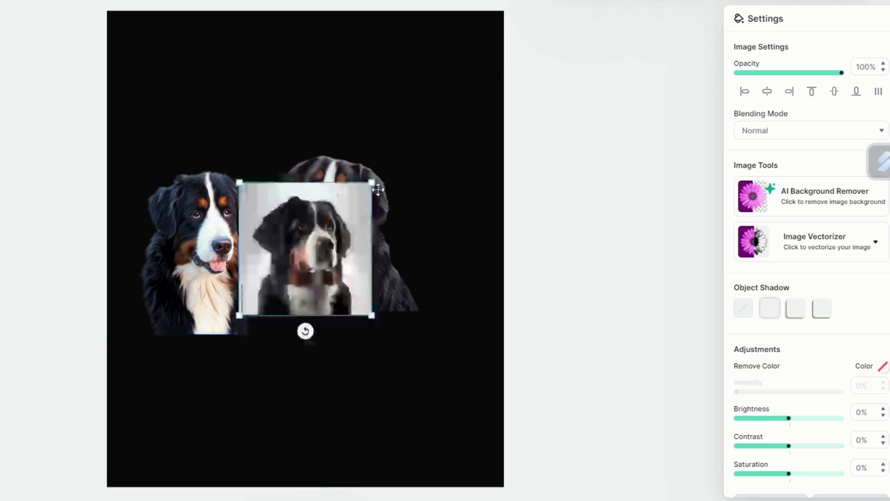
{"action": "left_click_drag", "start_coordinate": [373, 182], "coordinate": [432, 122]}
{"action": "left_click_drag", "start_coordinate": [379, 309], "coordinate": [419, 350]}
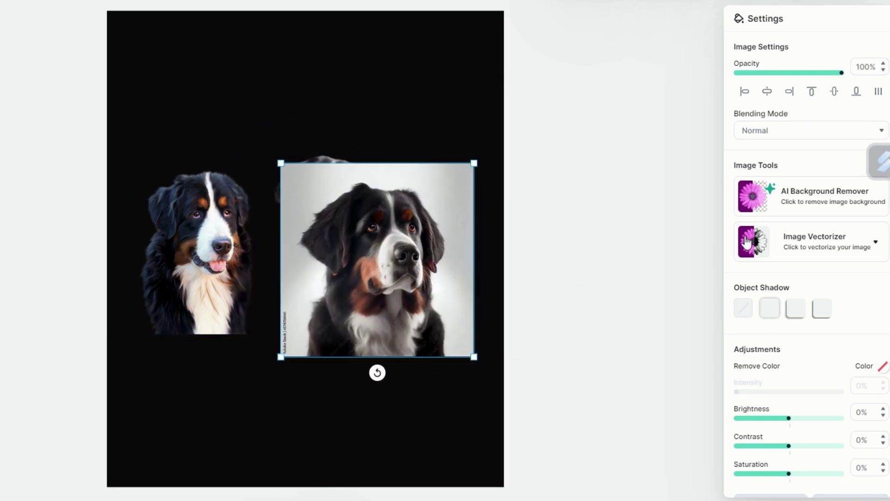
{"action": "left_click", "coordinate": [815, 194]}
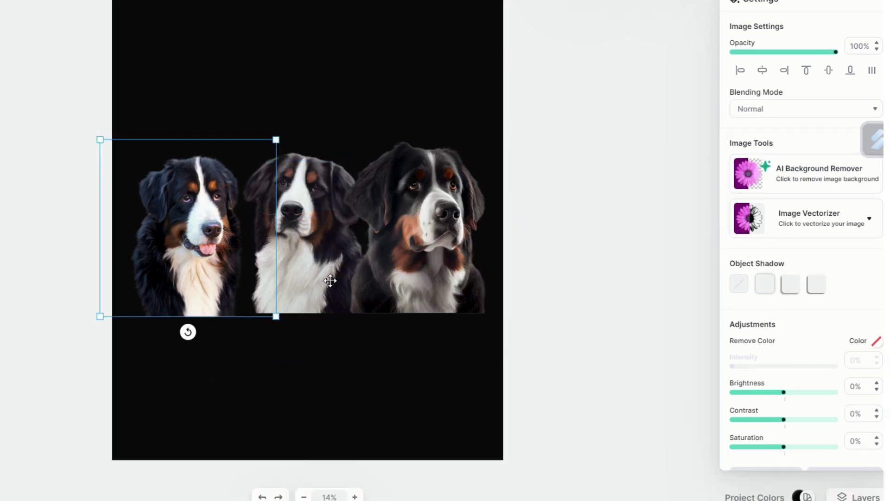
- Give the leftmost dog cutout an object shadow in dark red 8a1a0c
{"action": "left_click", "coordinate": [790, 292]}
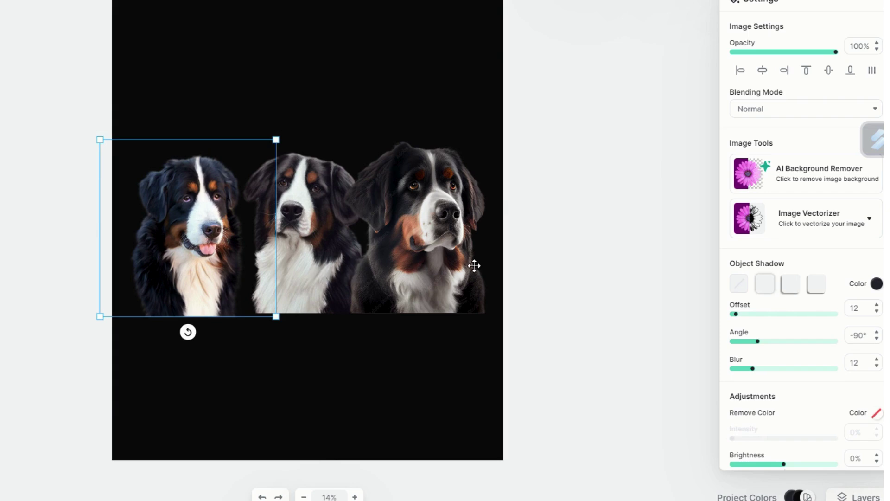
{"action": "left_click", "coordinate": [876, 283]}
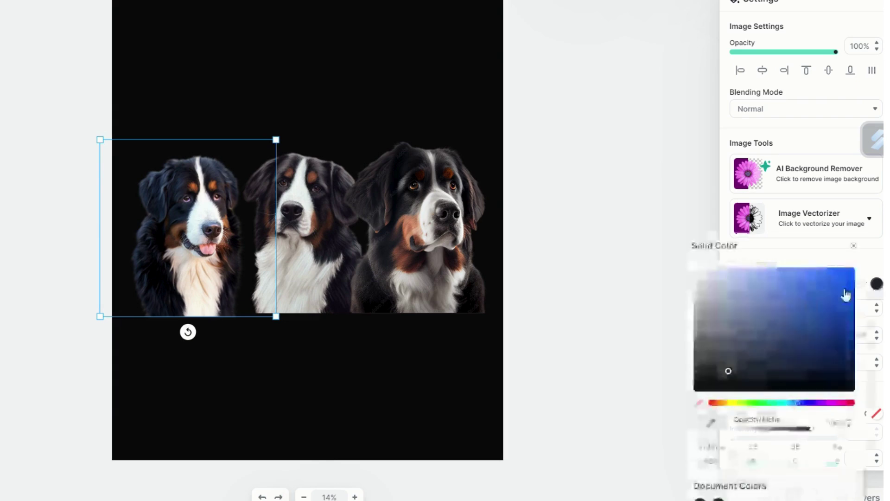
{"action": "left_click", "coordinate": [710, 403]}
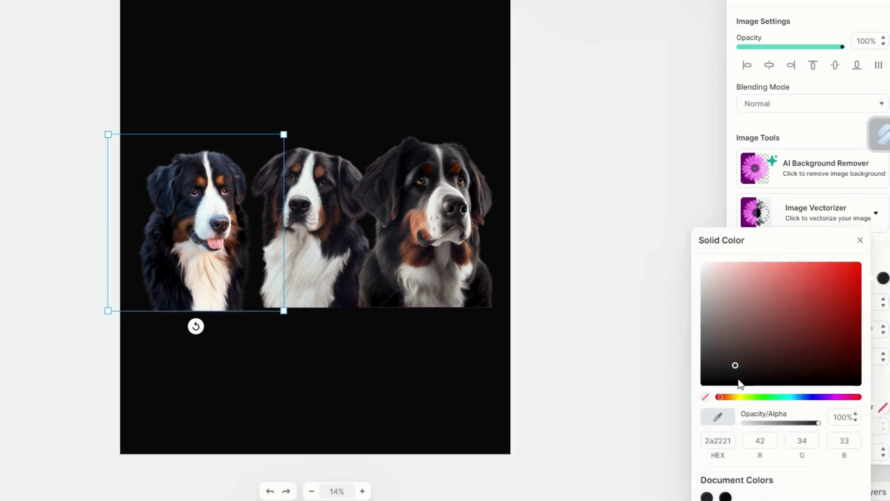
{"action": "left_click", "coordinate": [840, 324]}
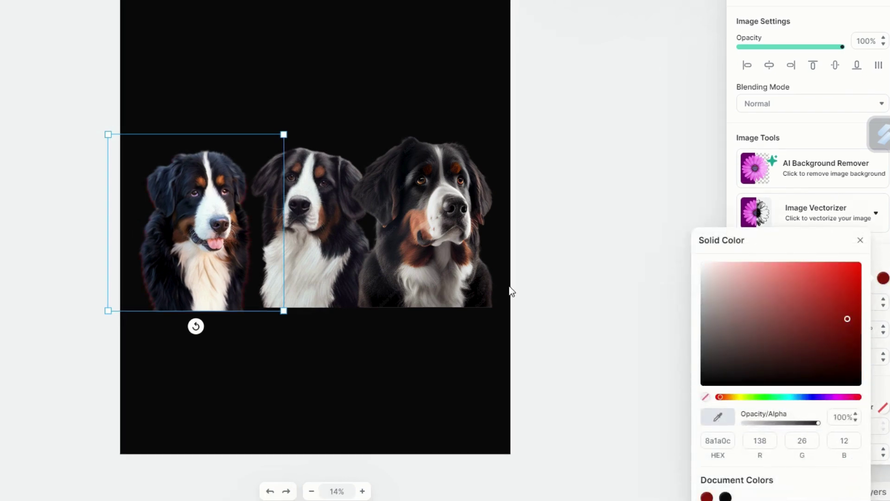
- Give the middle and right dog cutouts matching dark red object shadows
{"action": "left_click", "coordinate": [336, 249]}
{"action": "left_click", "coordinate": [795, 279]}
{"action": "left_click", "coordinate": [879, 281]}
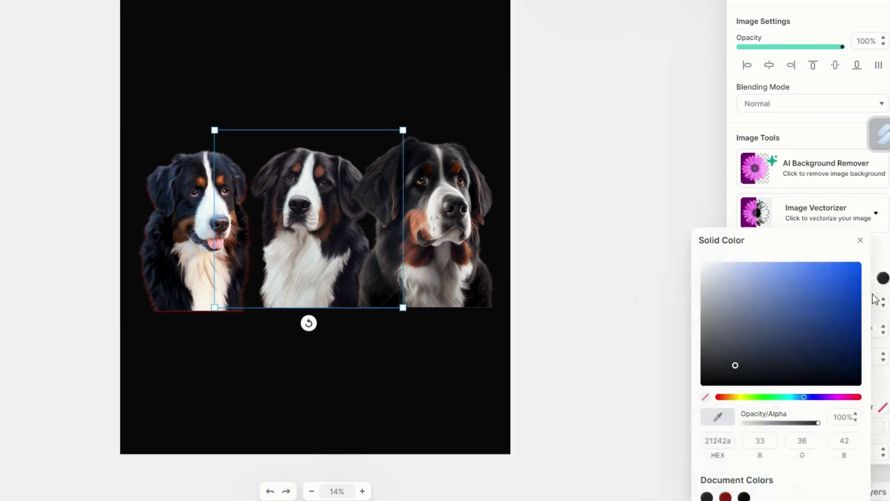
{"action": "left_click", "coordinate": [823, 320]}
{"action": "left_click", "coordinate": [633, 410]}
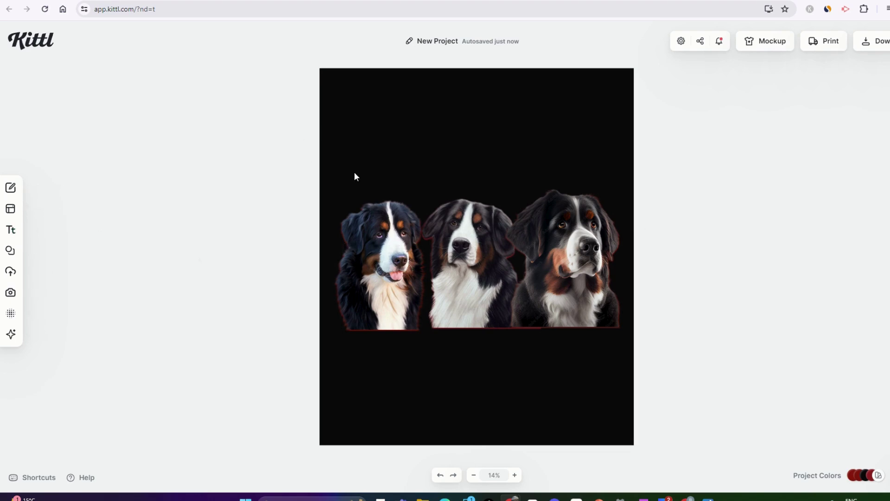
- Add the METAL gradient text preset above the dogs and delete the plain placeholder headline
{"action": "left_click", "coordinate": [11, 236]}
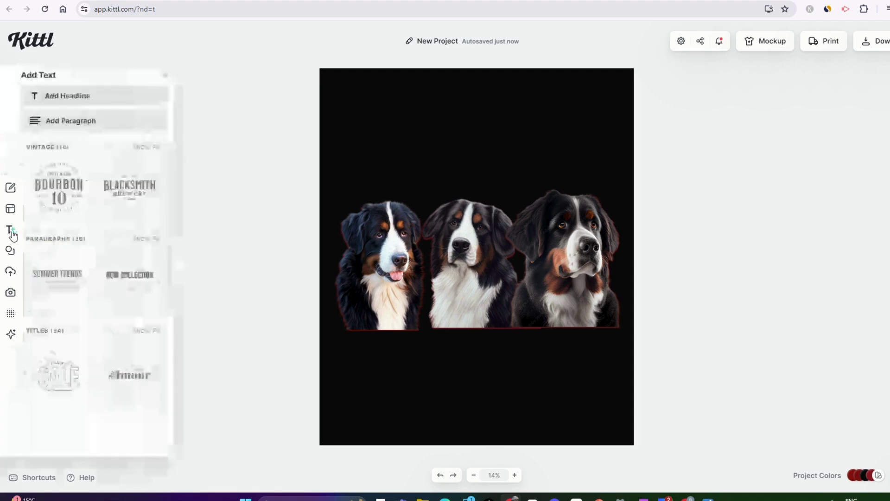
{"action": "left_click", "coordinate": [88, 99]}
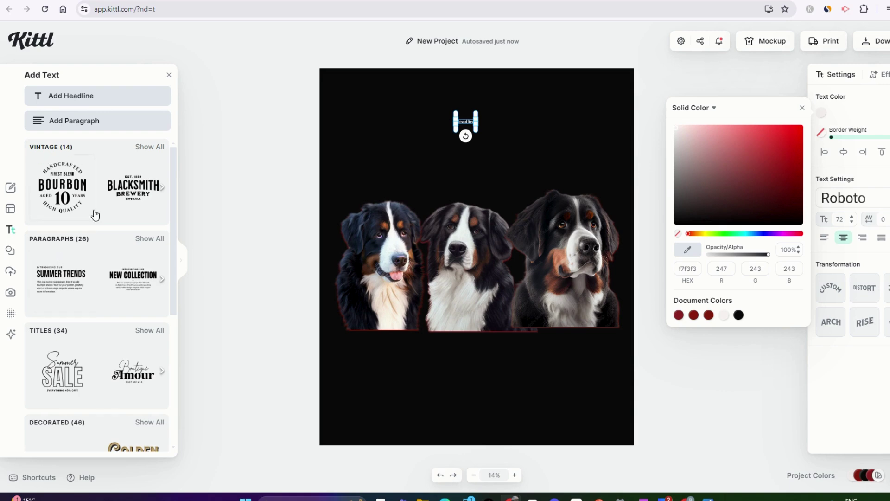
{"action": "scroll", "coordinate": [90, 224], "scroll_direction": "down", "scroll_amount": 3}
{"action": "scroll", "coordinate": [87, 260], "scroll_direction": "down", "scroll_amount": 3}
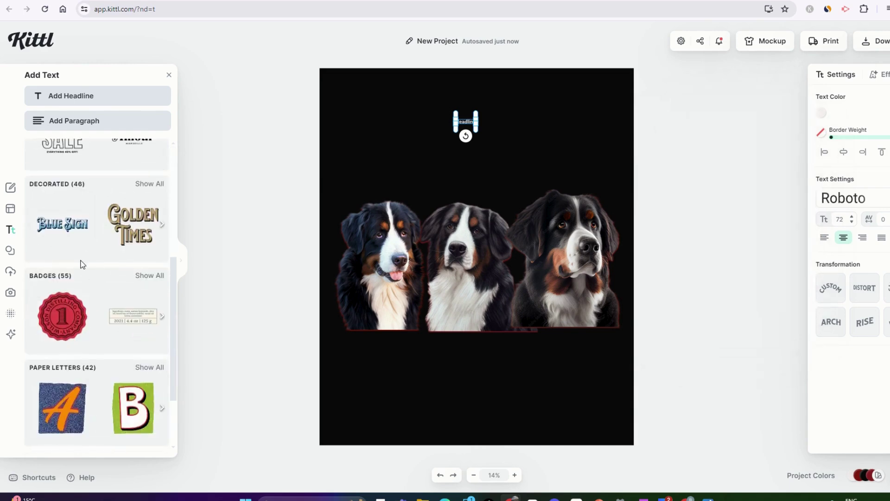
{"action": "scroll", "coordinate": [79, 278], "scroll_direction": "down", "scroll_amount": 2}
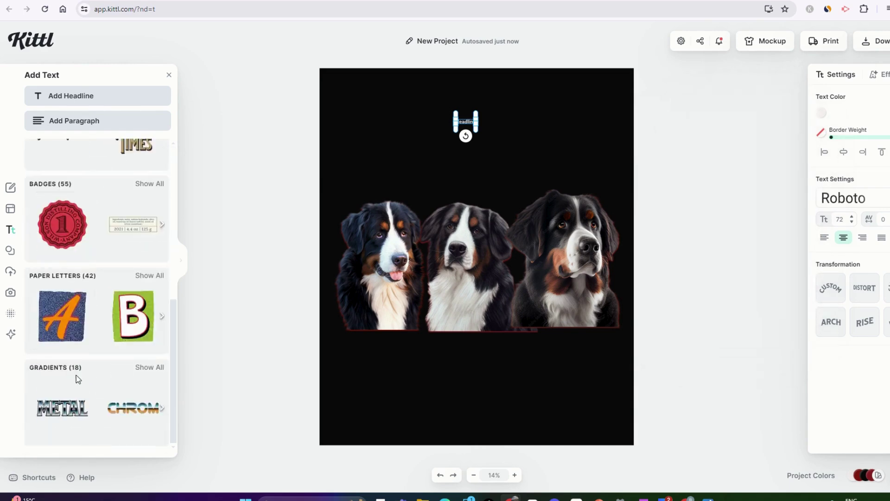
{"action": "left_click", "coordinate": [67, 410]}
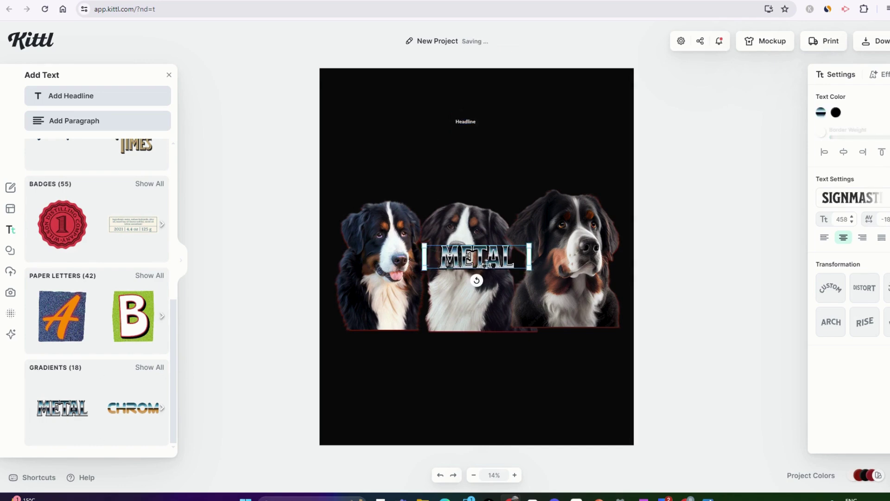
{"action": "left_click_drag", "start_coordinate": [483, 264], "coordinate": [475, 169]}
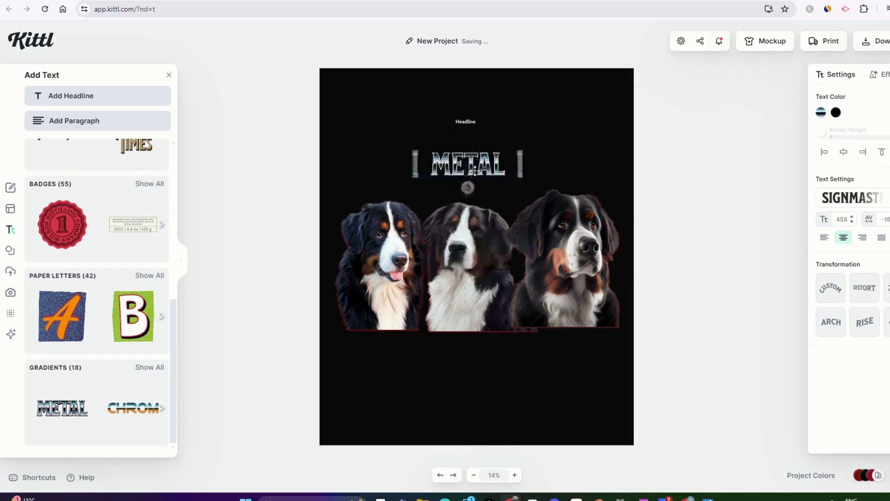
{"action": "left_click", "coordinate": [469, 120]}
{"action": "key", "text": "Delete"}
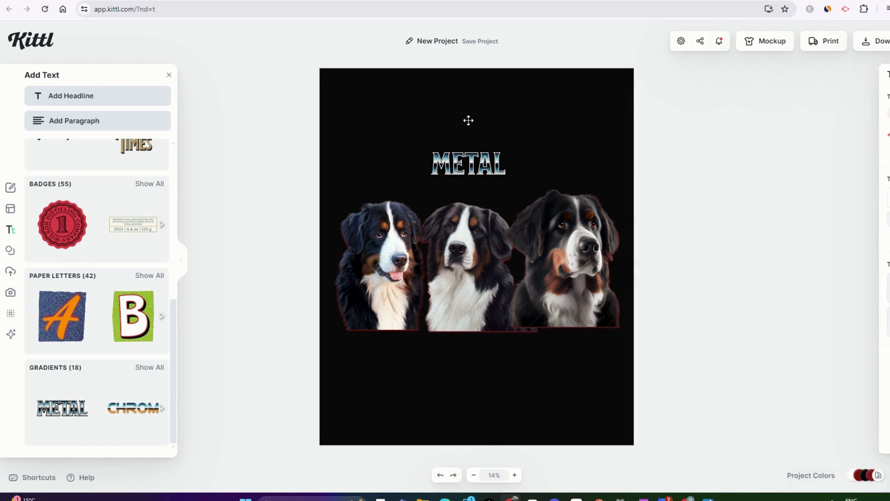
- Enlarge the METAL text so its box spans the artboard's full width near the upper edge
{"action": "left_click", "coordinate": [486, 171]}
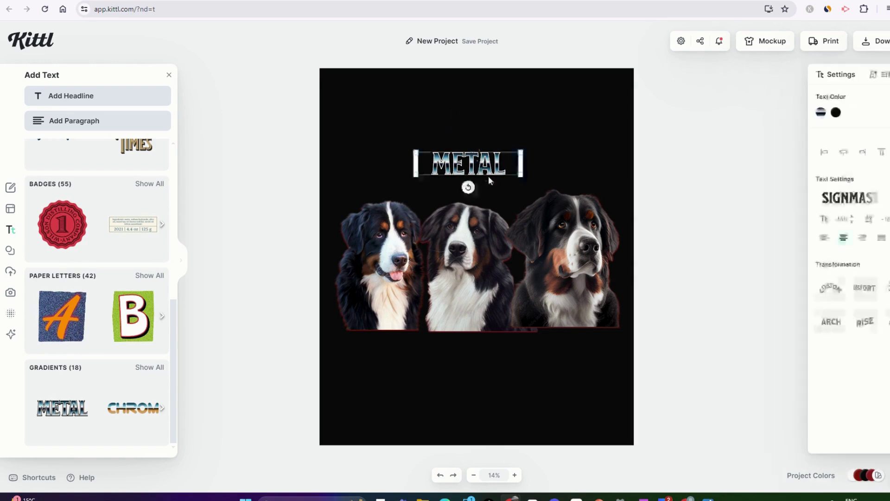
{"action": "left_click_drag", "start_coordinate": [490, 164], "coordinate": [602, 167]}
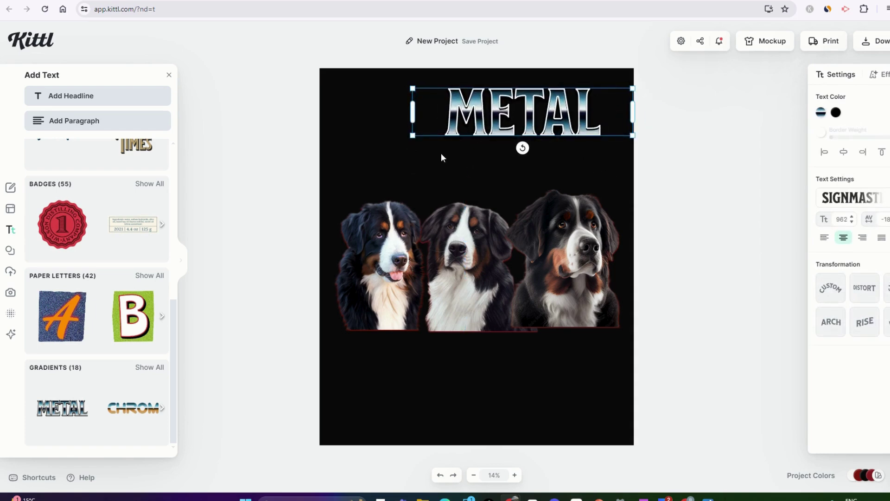
{"action": "left_click_drag", "start_coordinate": [413, 136], "coordinate": [321, 155]}
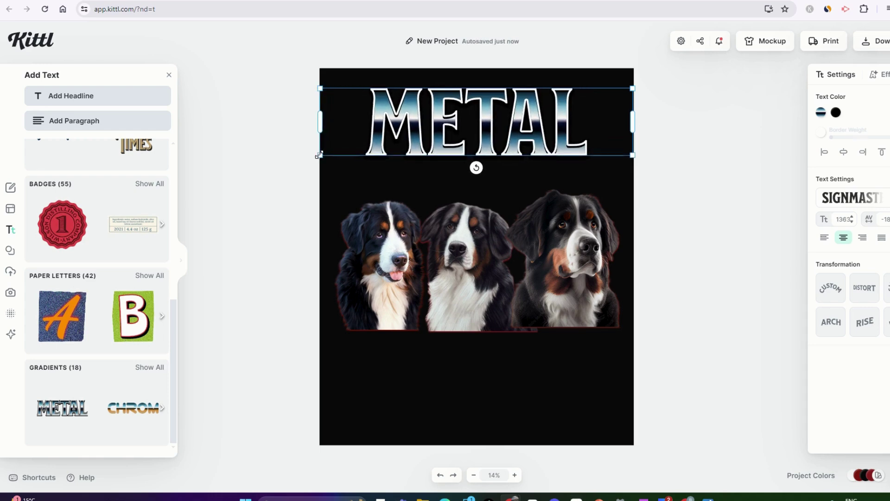
- Replace the METAL wording with CIMBA
{"action": "left_click", "coordinate": [465, 141]}
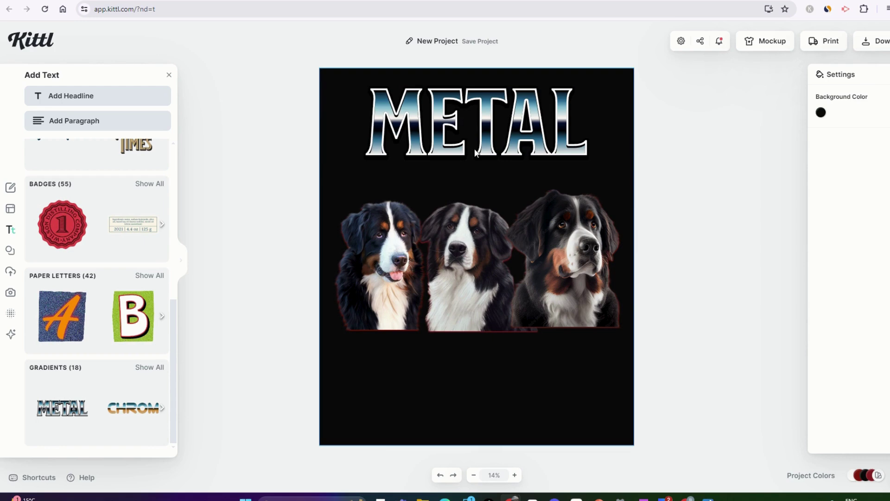
{"action": "left_click", "coordinate": [475, 150]}
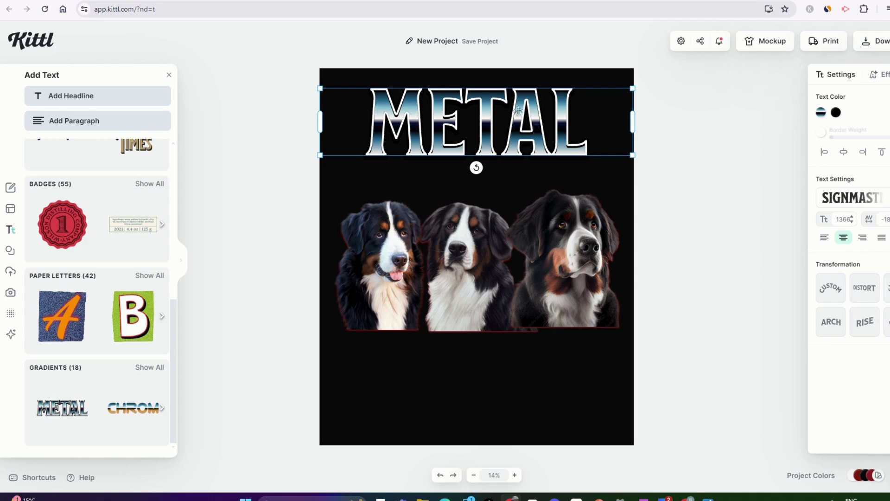
{"action": "left_click", "coordinate": [464, 121]}
{"action": "key", "text": "ctrl+z"}
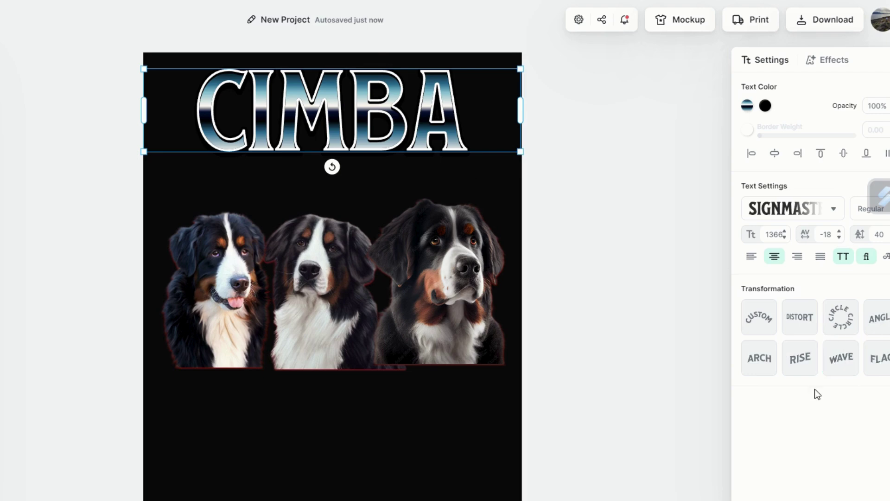
- Apply the Distort transformation to CIMBA, pulling both lower corners down, and enlarge the text to nearly the artboard's width
{"action": "left_click", "coordinate": [866, 291]}
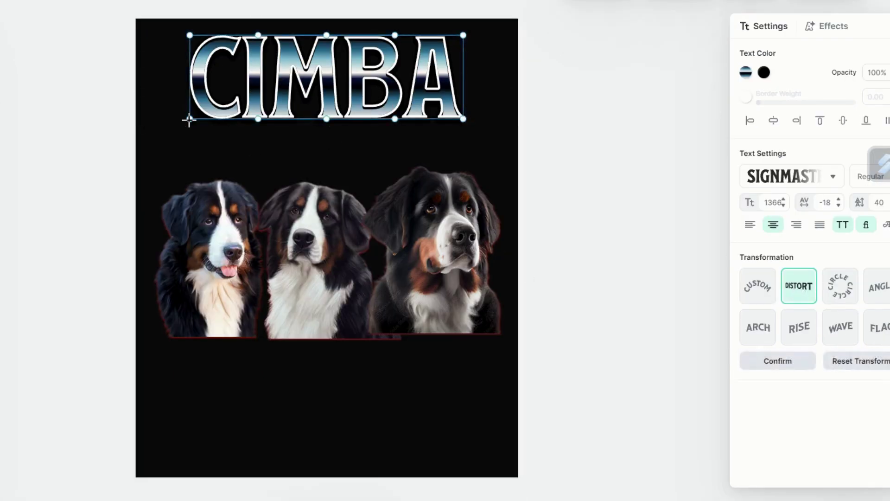
{"action": "left_click_drag", "start_coordinate": [189, 119], "coordinate": [184, 148]}
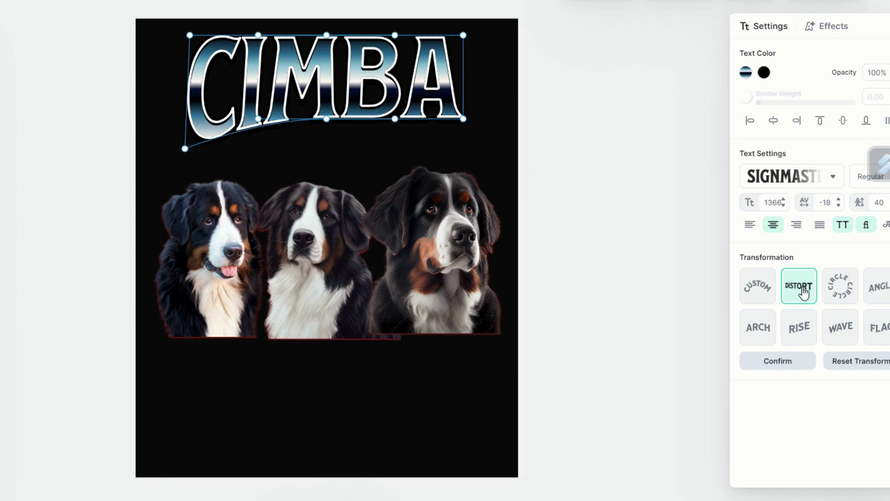
{"action": "left_click_drag", "start_coordinate": [463, 119], "coordinate": [467, 137]}
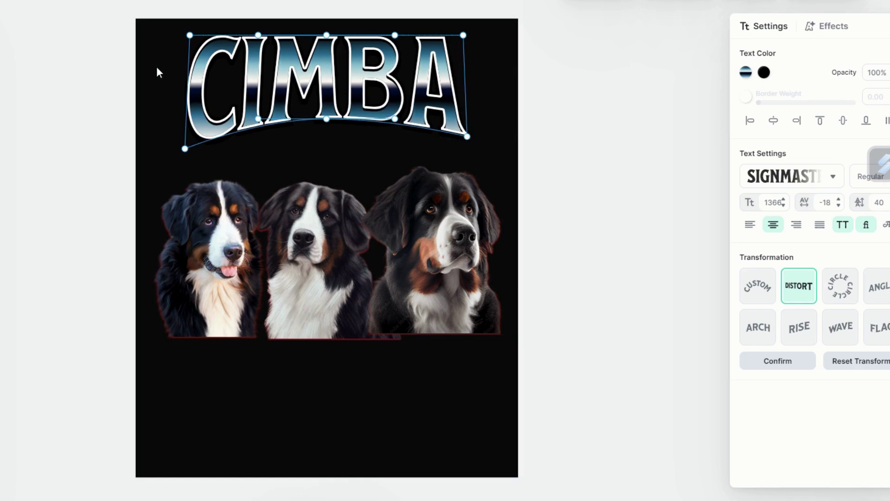
{"action": "left_click", "coordinate": [260, 139]}
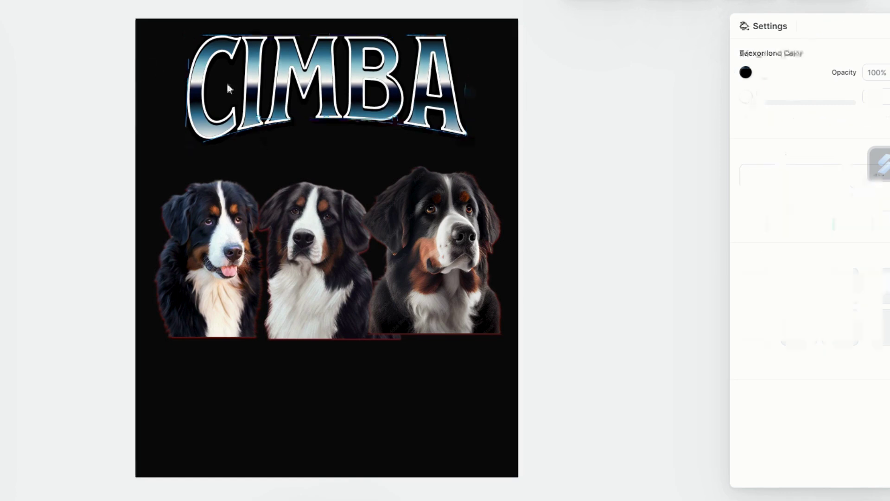
{"action": "left_click", "coordinate": [382, 120]}
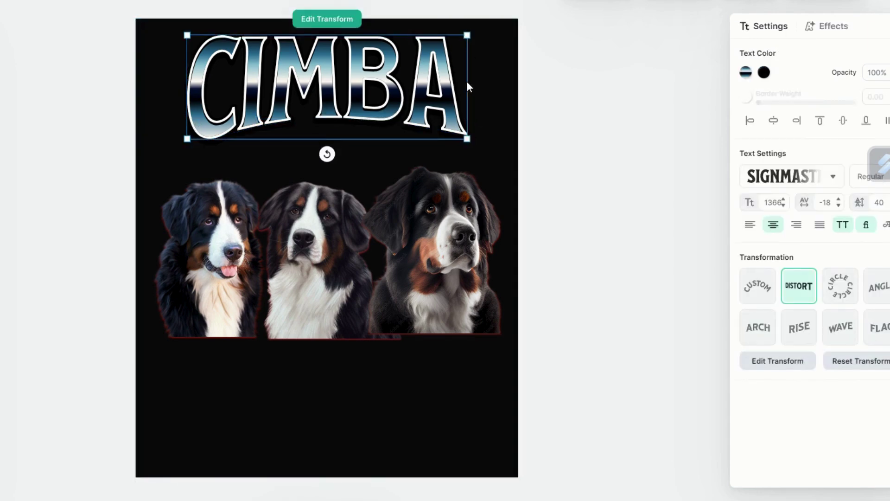
{"action": "left_click_drag", "start_coordinate": [468, 140], "coordinate": [496, 155]}
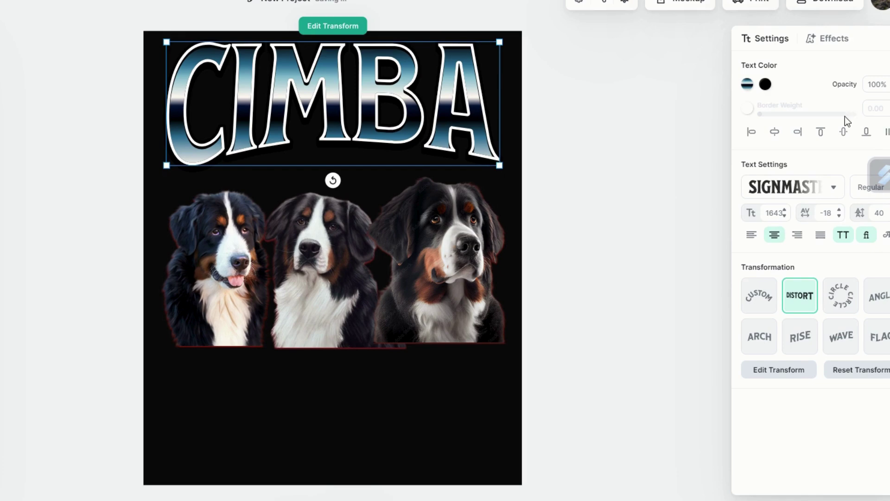
- Recolour the dark-blue stops in CIMBA's gradient, using the document's dark red for the upper one and bright red e21414 for the lower one
{"action": "left_click", "coordinate": [748, 85]}
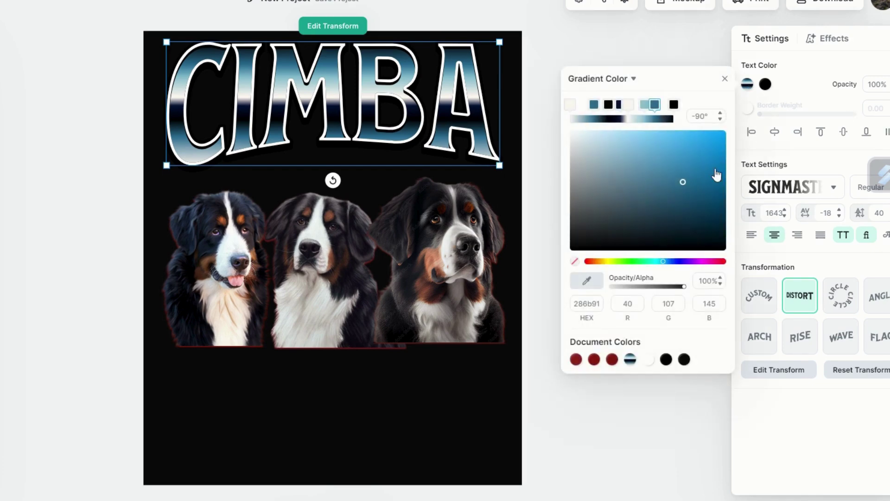
{"action": "left_click", "coordinate": [612, 360]}
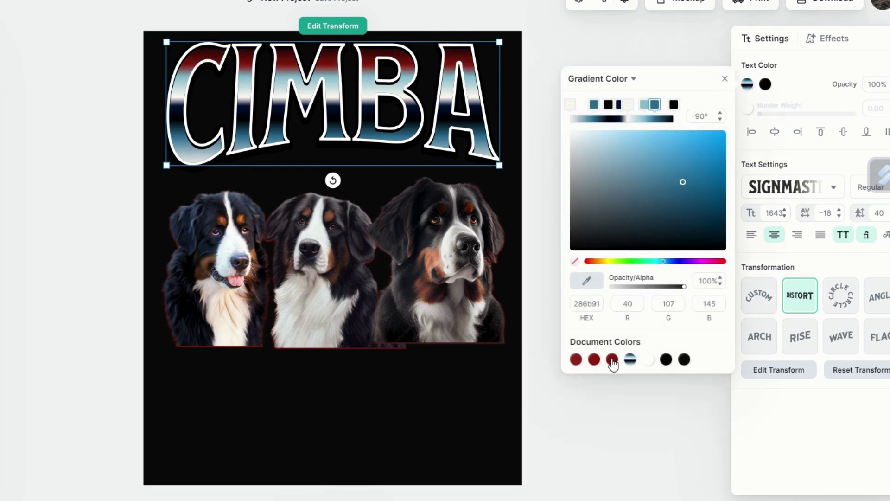
{"action": "left_click", "coordinate": [594, 105]}
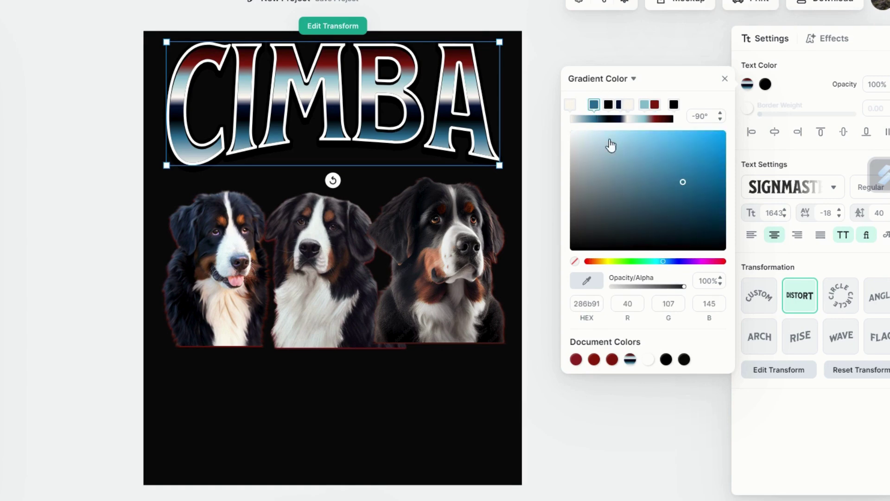
{"action": "left_click", "coordinate": [576, 362]}
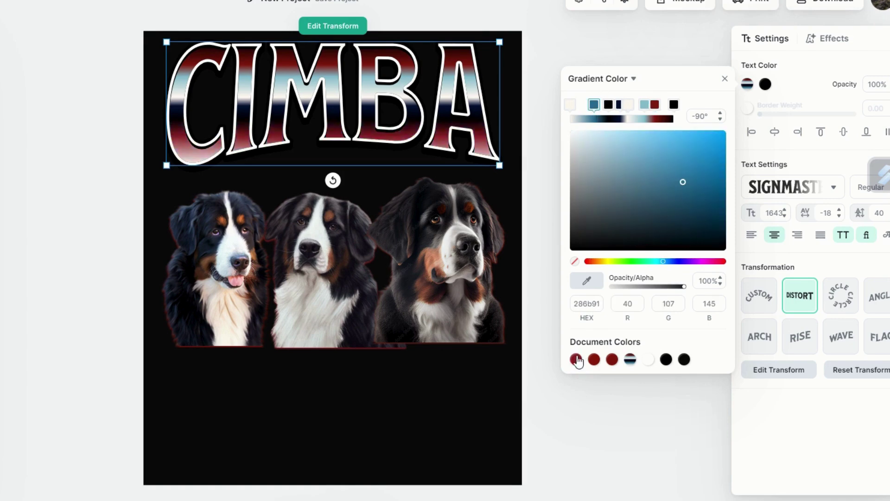
{"action": "left_click", "coordinate": [587, 262]}
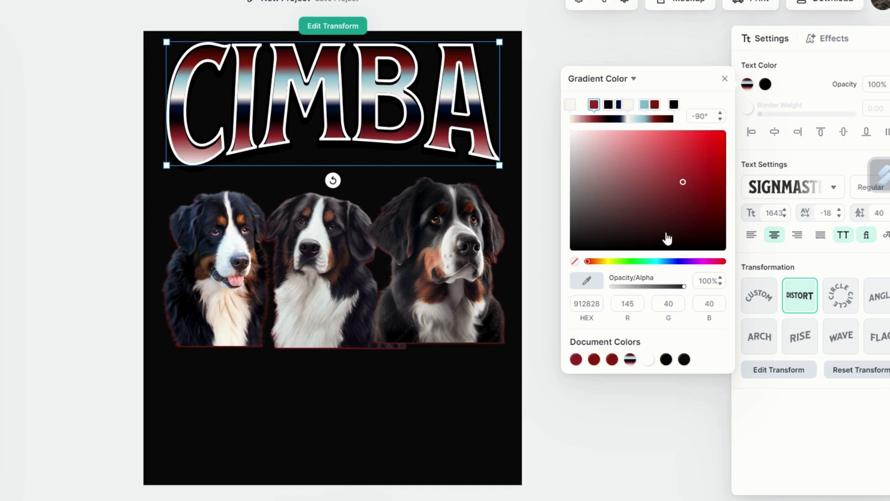
{"action": "left_click", "coordinate": [712, 144]}
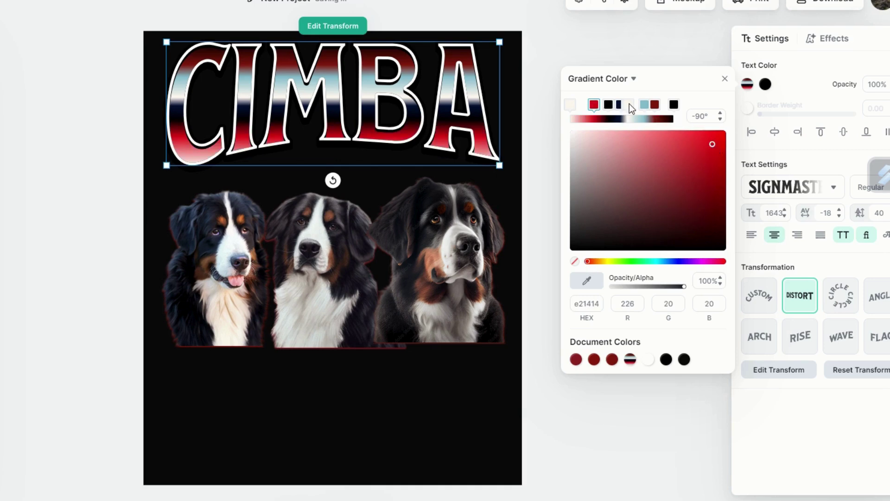
- Change the light-blue stop in CIMBA's gradient to pale pink and the black end stop to muted red 9a5050
{"action": "left_click", "coordinate": [644, 105]}
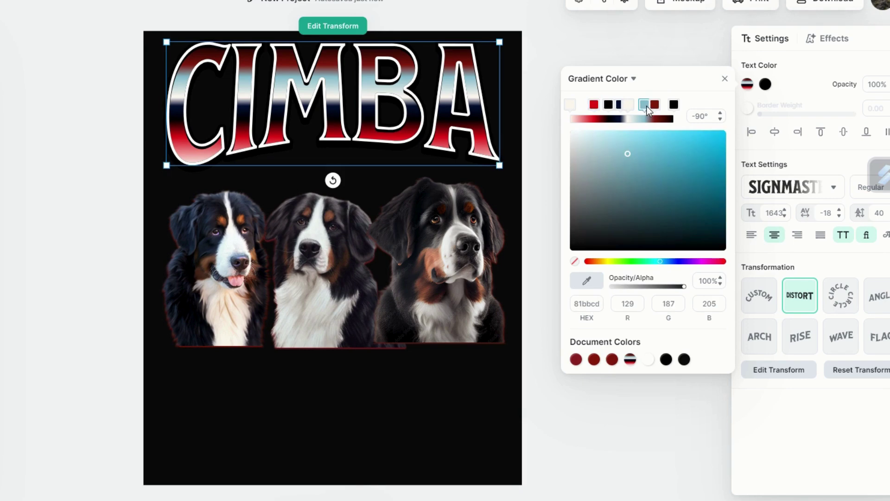
{"action": "left_click", "coordinate": [587, 262]}
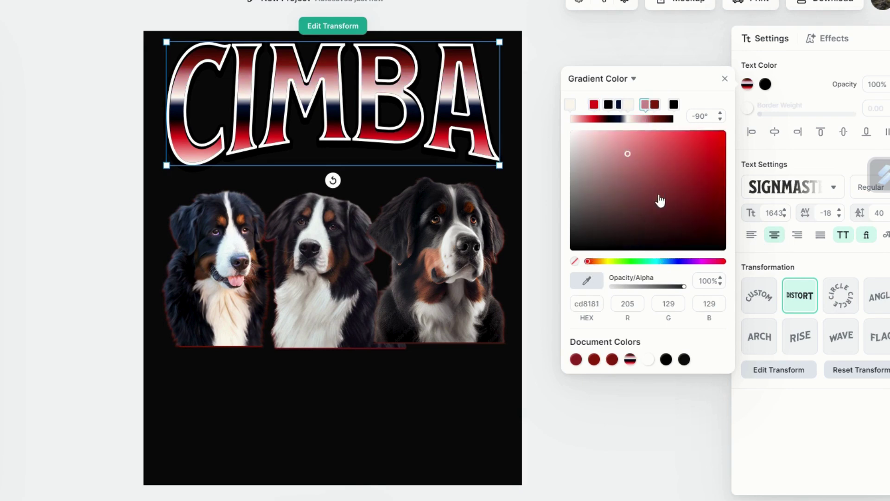
{"action": "left_click", "coordinate": [611, 143]}
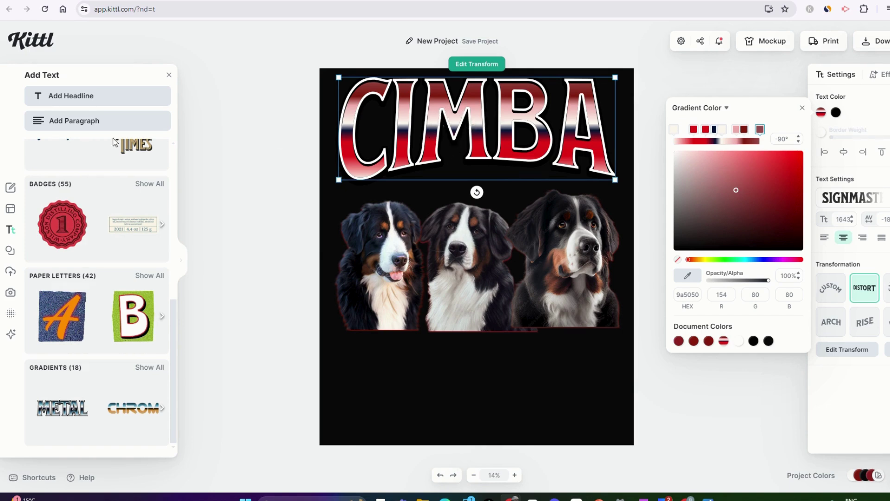
- Add a new headline, colour it off-white and place it just beneath the middle of CIMBA
{"action": "left_click", "coordinate": [12, 234]}
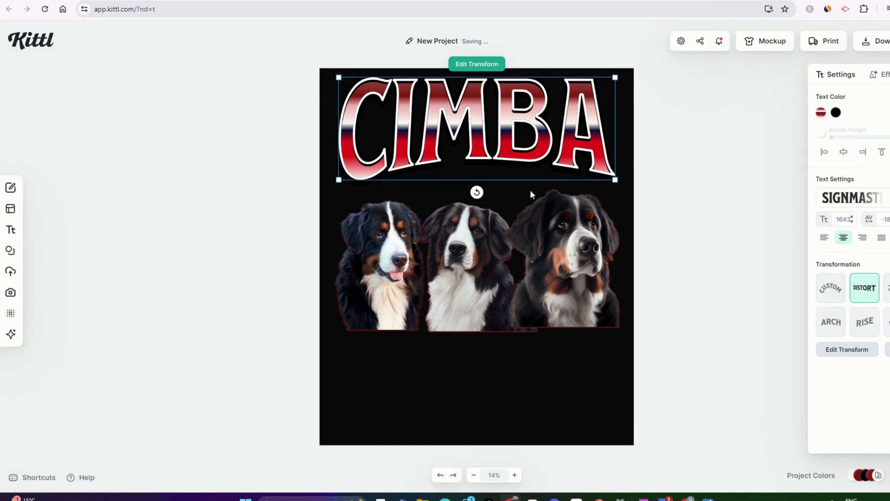
{"action": "left_click", "coordinate": [8, 234]}
{"action": "left_click", "coordinate": [93, 95]}
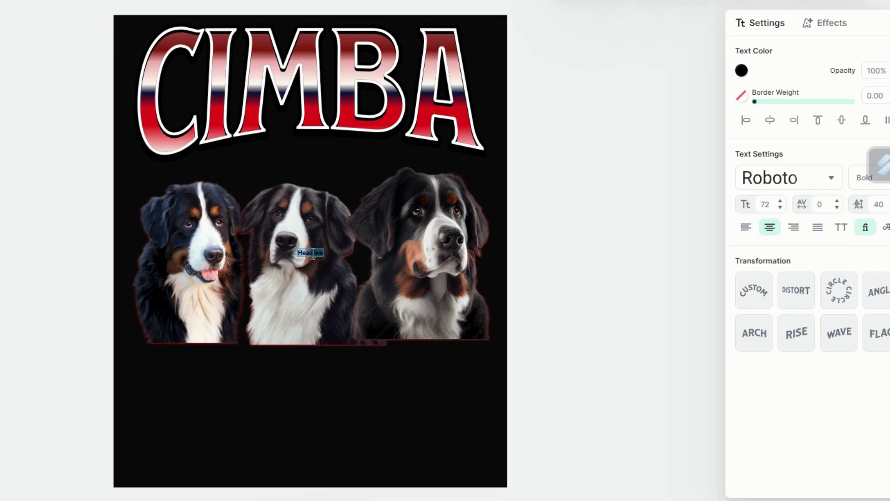
{"action": "left_click", "coordinate": [742, 71]}
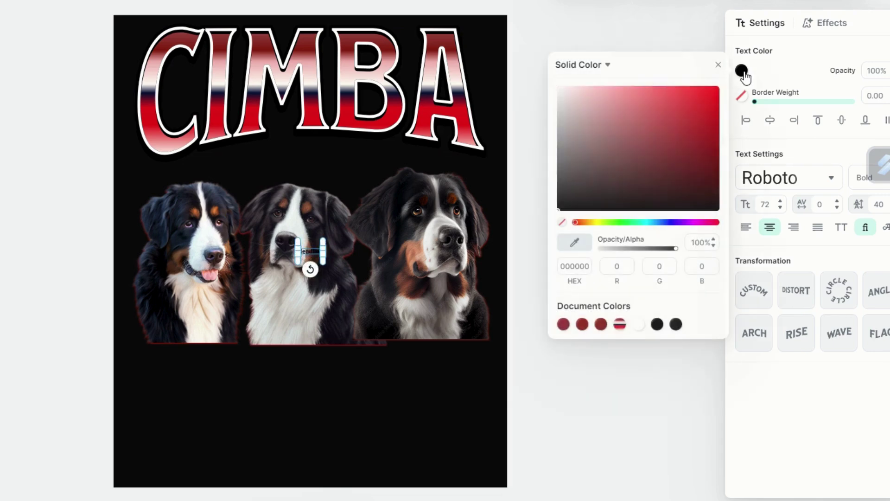
{"action": "left_click", "coordinate": [561, 94]}
{"action": "left_click_drag", "start_coordinate": [317, 248], "coordinate": [313, 144]}
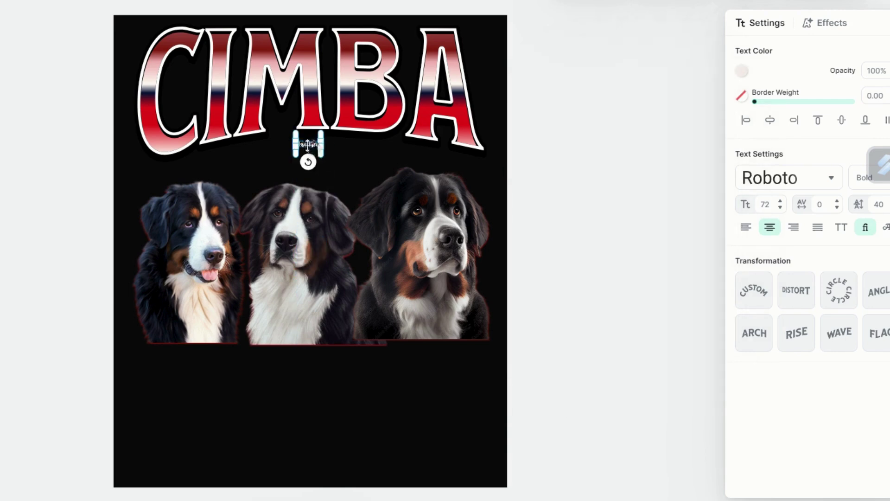
- Set the new headline's typeface to the script font Alex Brush
{"action": "double_click", "coordinate": [307, 144]}
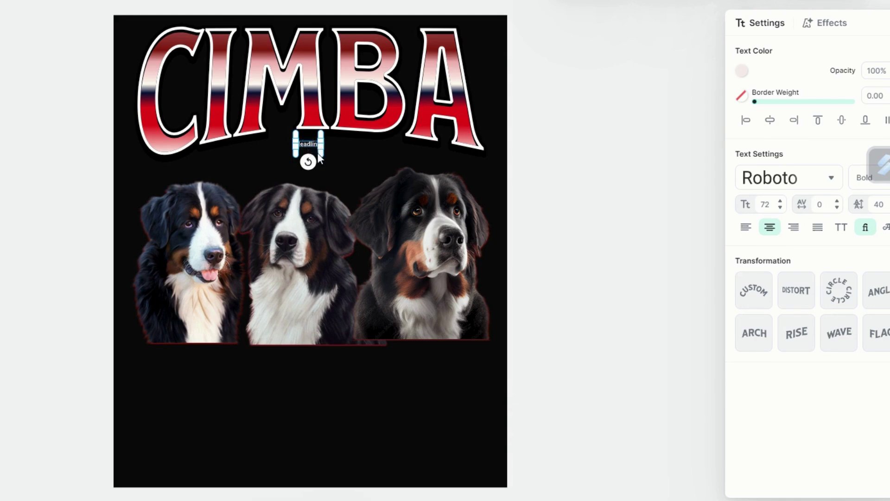
{"action": "left_click", "coordinate": [830, 181]}
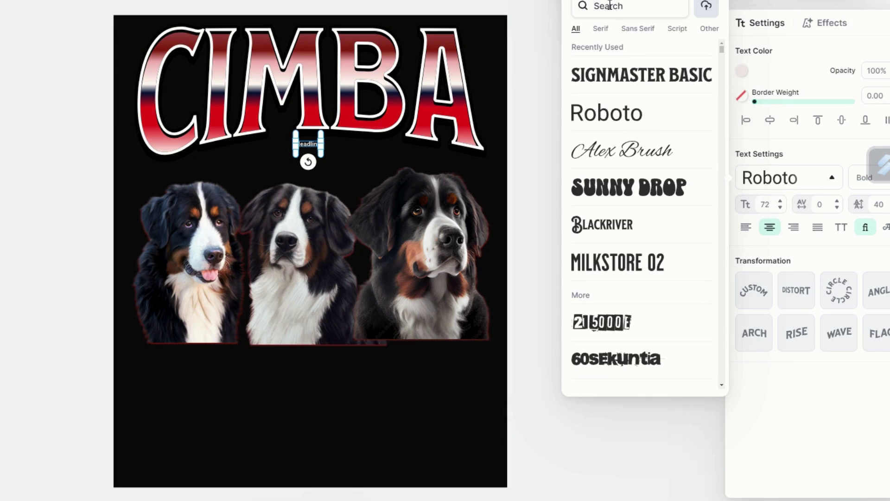
{"action": "left_click", "coordinate": [675, 30]}
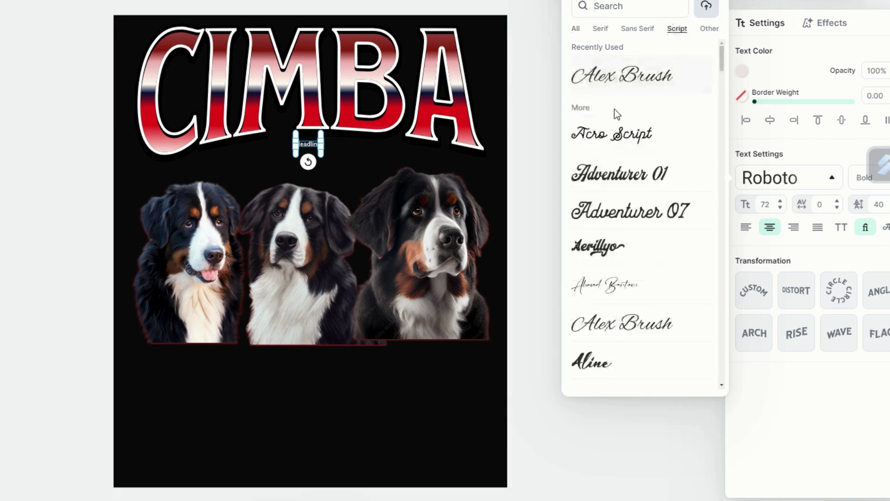
{"action": "left_click", "coordinate": [609, 76]}
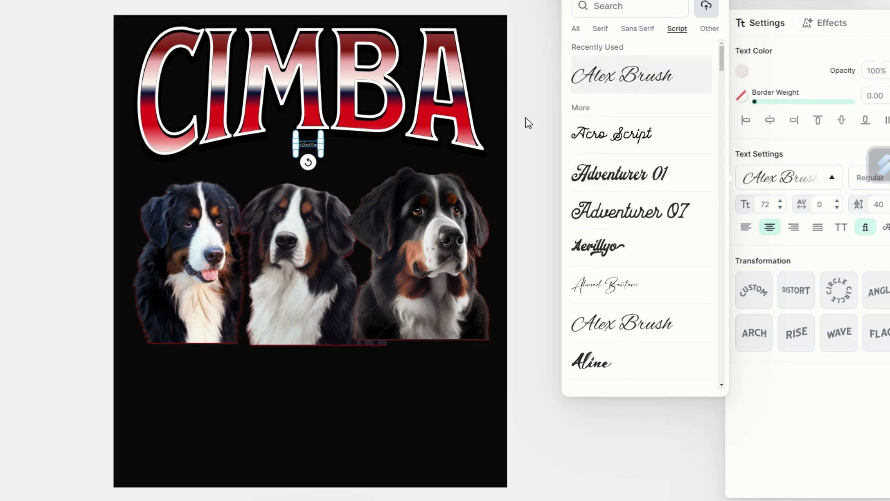
- Widen the headline's text box, replace its wording with The King and set the font size to 371
{"action": "left_click_drag", "start_coordinate": [320, 154], "coordinate": [343, 170]}
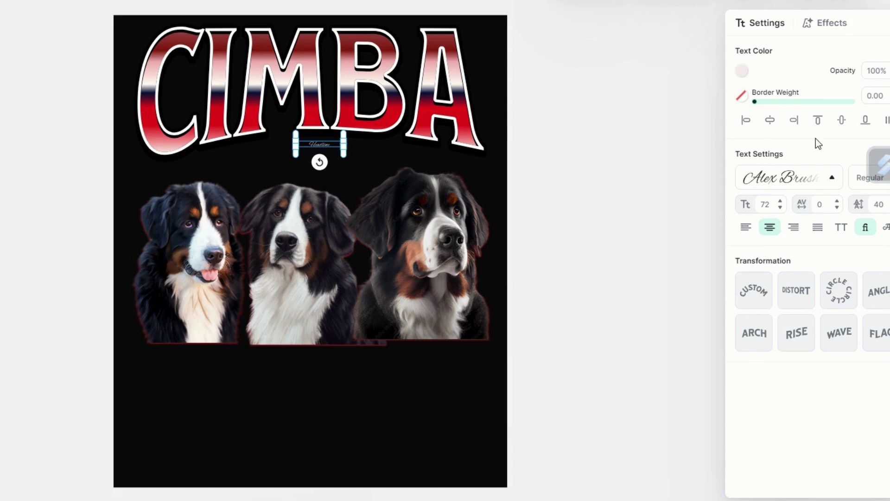
{"action": "left_click", "coordinate": [781, 203]}
{"action": "left_click", "coordinate": [781, 203]}
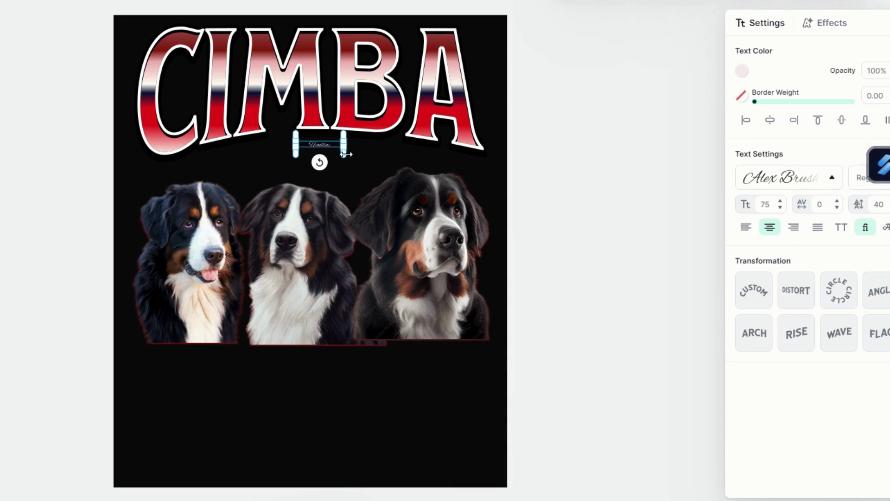
{"action": "left_click_drag", "start_coordinate": [347, 154], "coordinate": [411, 160]}
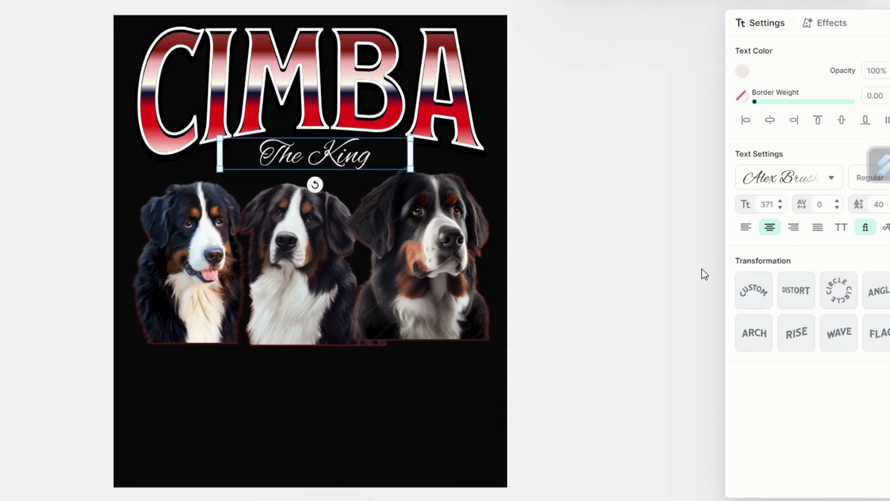
- Apply the Angle transformation to The King, enlarge it to size 471 and place it below CIMBA
{"action": "left_click", "coordinate": [875, 296]}
{"action": "left_click_drag", "start_coordinate": [357, 153], "coordinate": [363, 149]}
{"action": "left_click", "coordinate": [288, 154]}
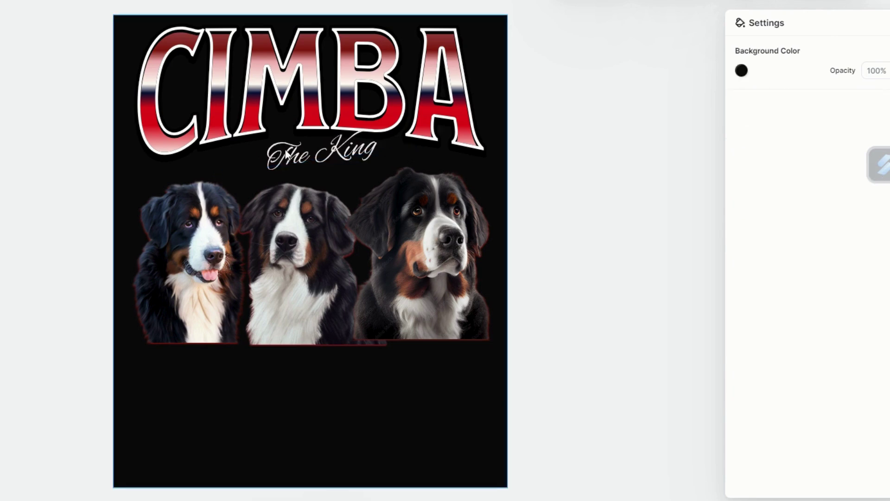
{"action": "left_click", "coordinate": [291, 157]}
{"action": "left_click_drag", "start_coordinate": [266, 130], "coordinate": [237, 119]}
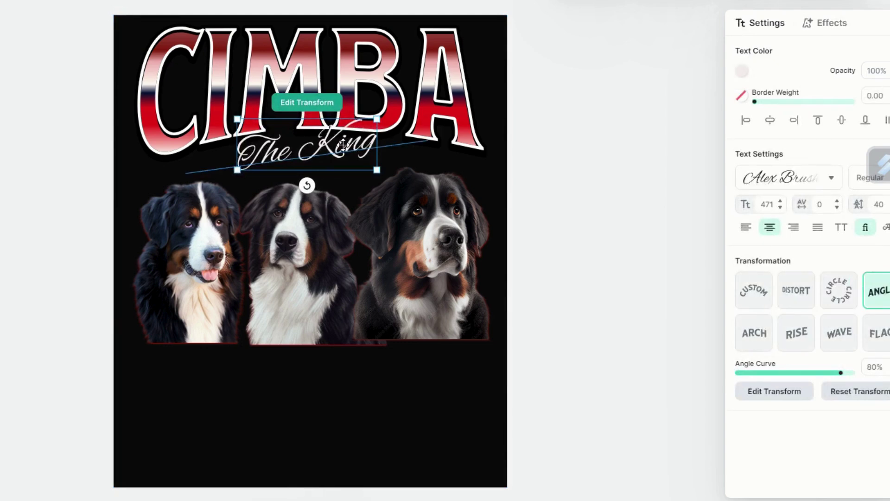
{"action": "left_click_drag", "start_coordinate": [343, 145], "coordinate": [348, 156]}
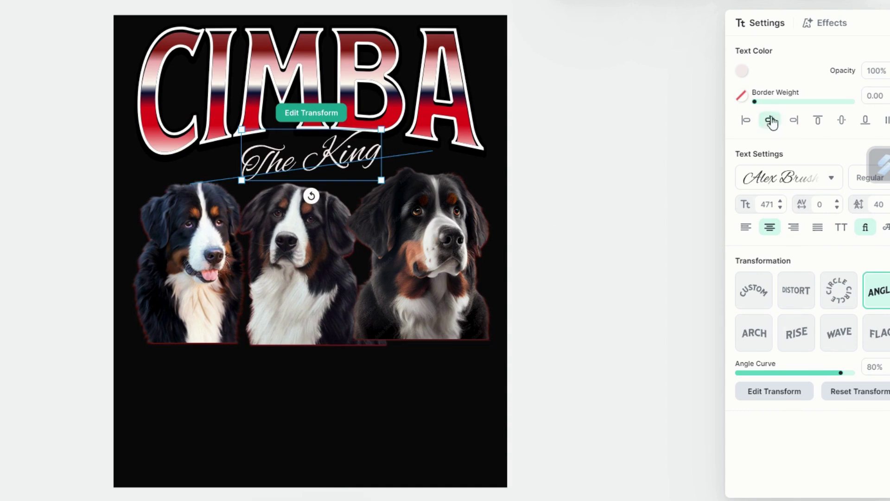
- Give The King a near-black border of weight 6.20 and an off-white f9f0f0 fill
{"action": "left_click_drag", "start_coordinate": [755, 102], "coordinate": [759, 101]}
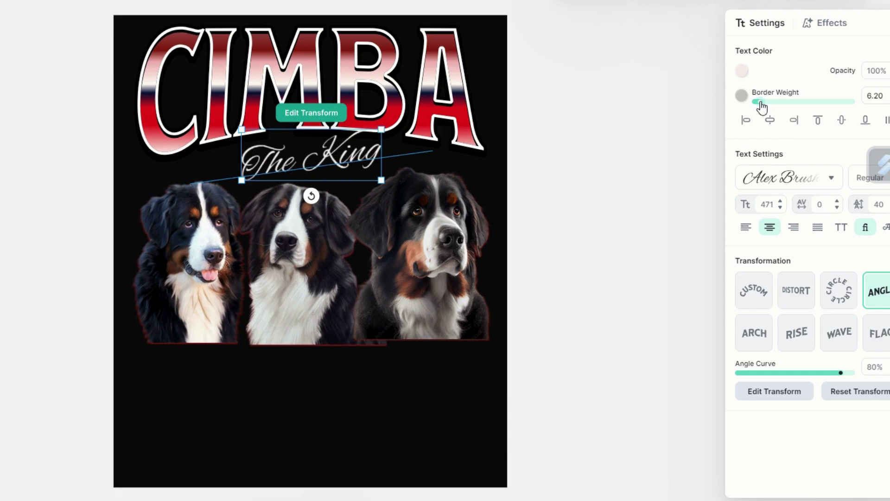
{"action": "left_click", "coordinate": [742, 73]}
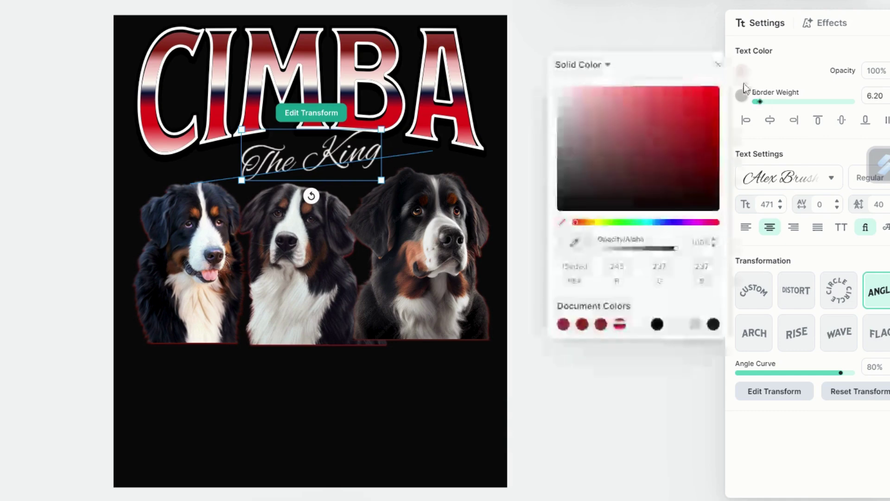
{"action": "left_click", "coordinate": [567, 190]}
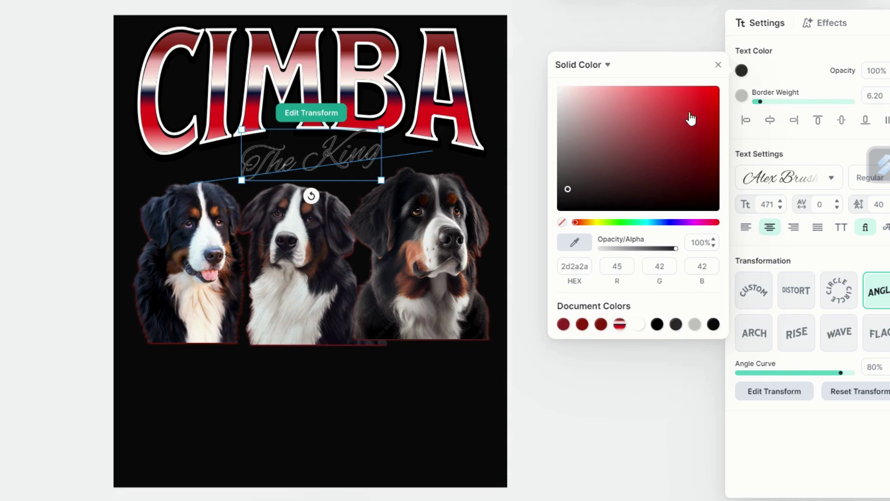
{"action": "left_click", "coordinate": [562, 89]}
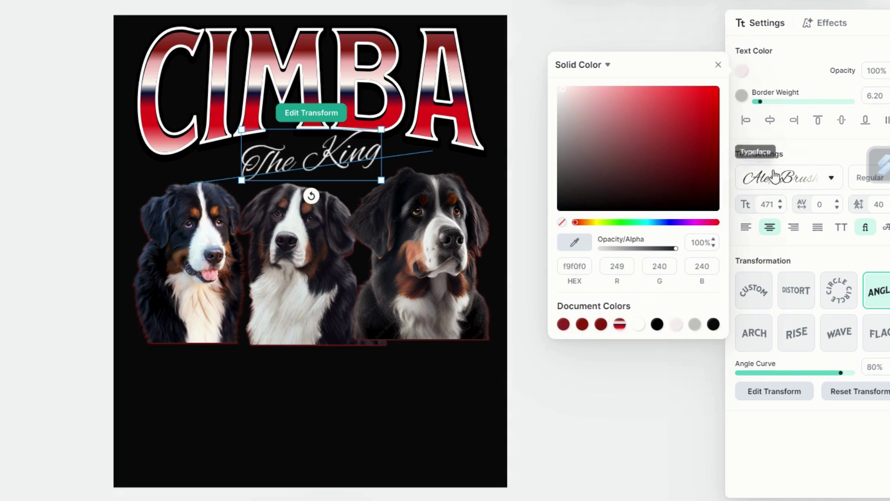
{"action": "left_click", "coordinate": [742, 97]}
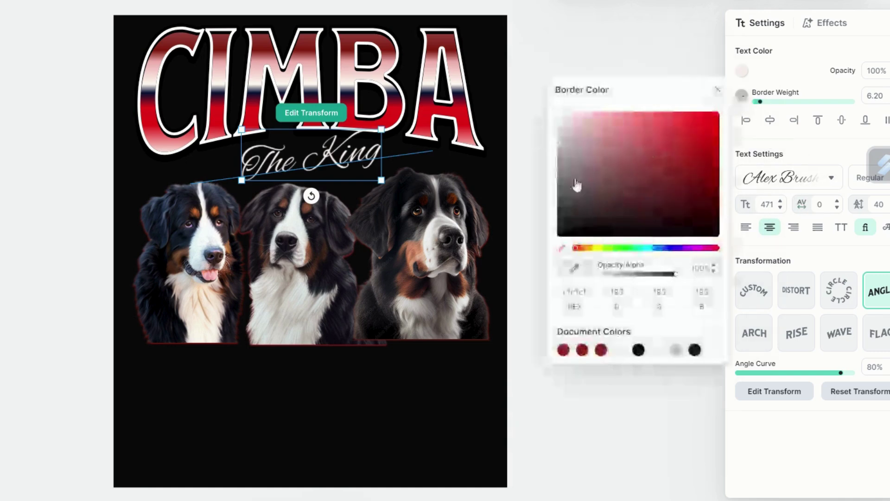
{"action": "left_click", "coordinate": [566, 228]}
- Fine-tune The King to size 470, centre it between CIMBA and the dogs, and deselect it
{"action": "left_click_drag", "start_coordinate": [355, 157], "coordinate": [356, 152]}
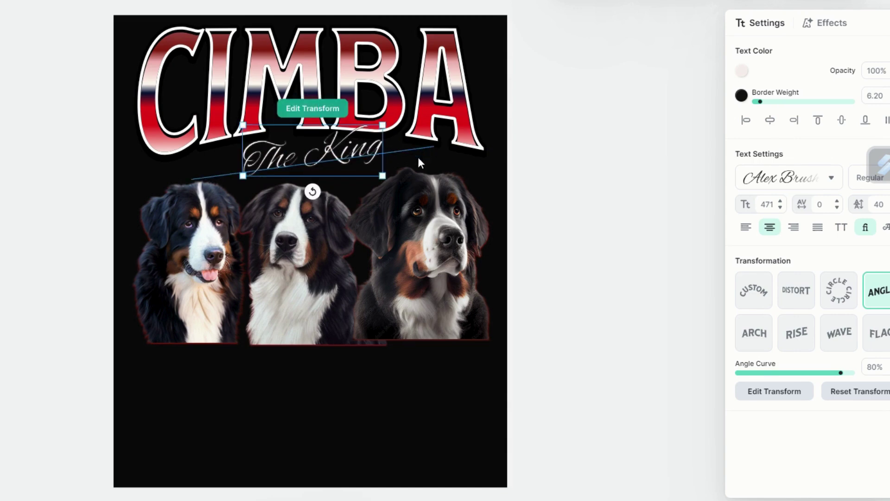
{"action": "left_click_drag", "start_coordinate": [383, 175], "coordinate": [373, 151]}
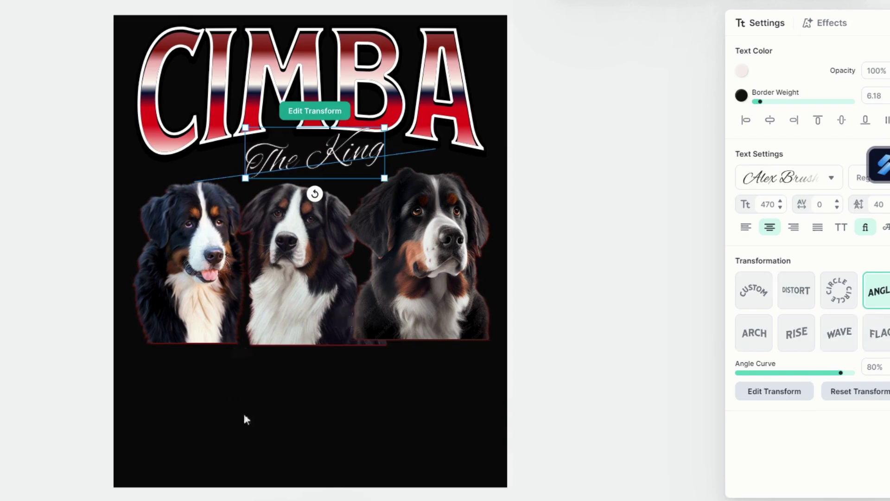
{"action": "left_click", "coordinate": [260, 413]}
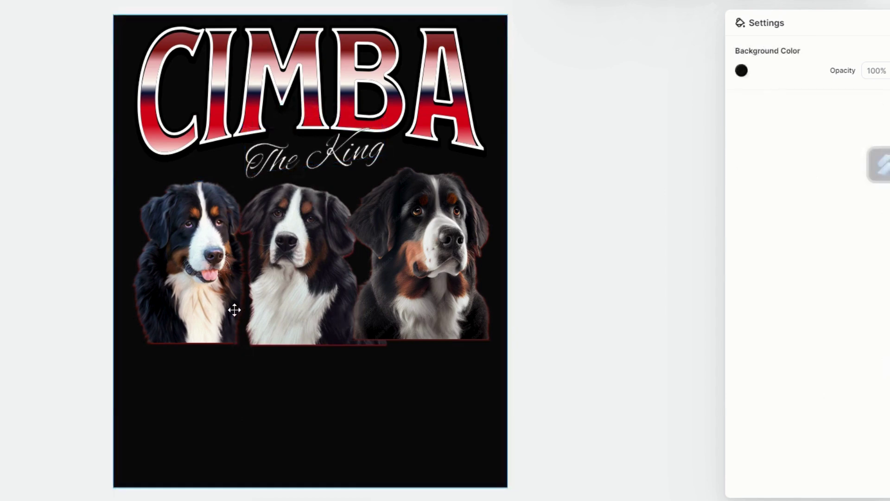
- Move the three dog cutouts down to leave more room beneath The King
{"action": "left_click_drag", "start_coordinate": [215, 306], "coordinate": [211, 343]}
{"action": "left_click_drag", "start_coordinate": [316, 309], "coordinate": [313, 341]}
{"action": "left_click_drag", "start_coordinate": [441, 325], "coordinate": [438, 366]}
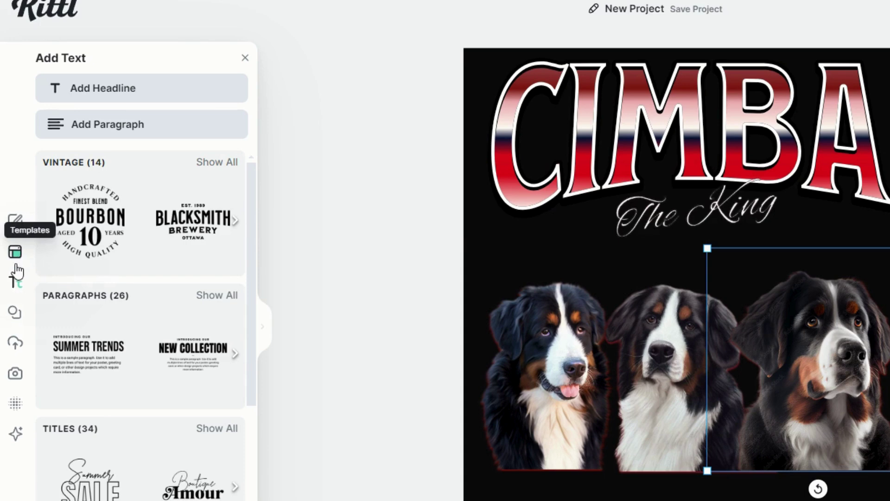
- Add the first grungy rectangle shape from the elements library and enlarge it across the width of the three dogs
{"action": "left_click", "coordinate": [15, 312]}
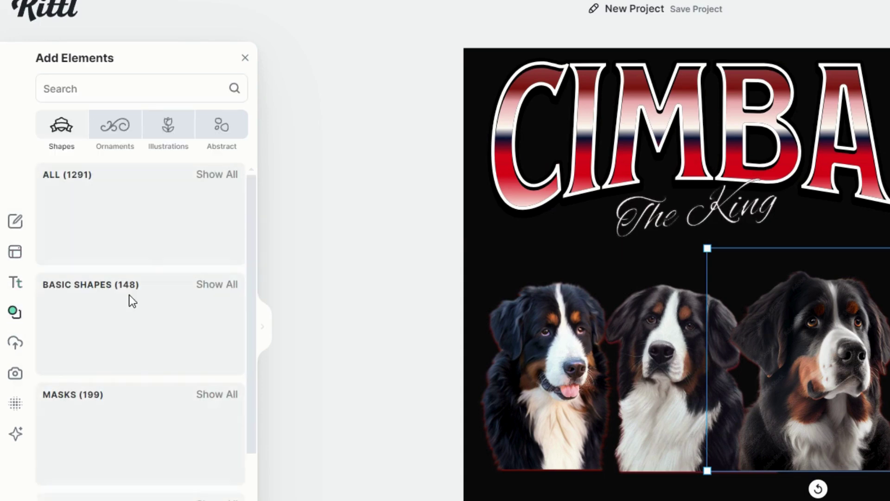
{"action": "scroll", "coordinate": [144, 301], "scroll_direction": "down", "scroll_amount": 5}
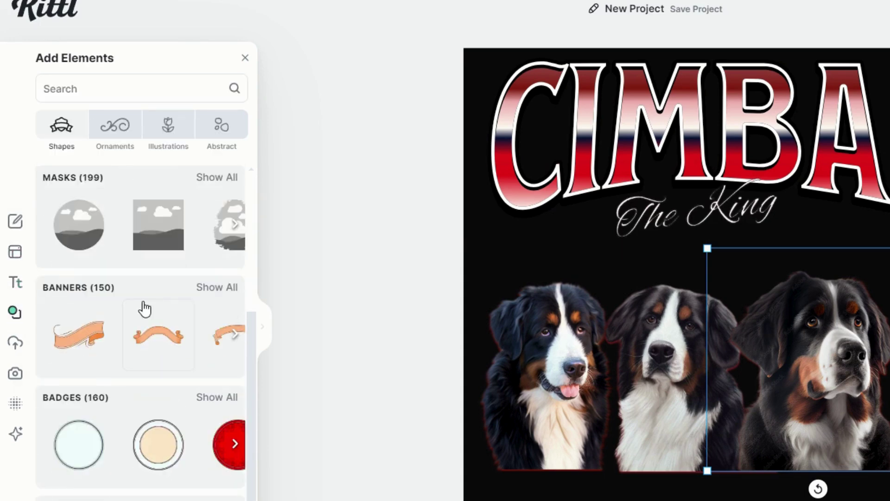
{"action": "scroll", "coordinate": [147, 326], "scroll_direction": "down", "scroll_amount": 7}
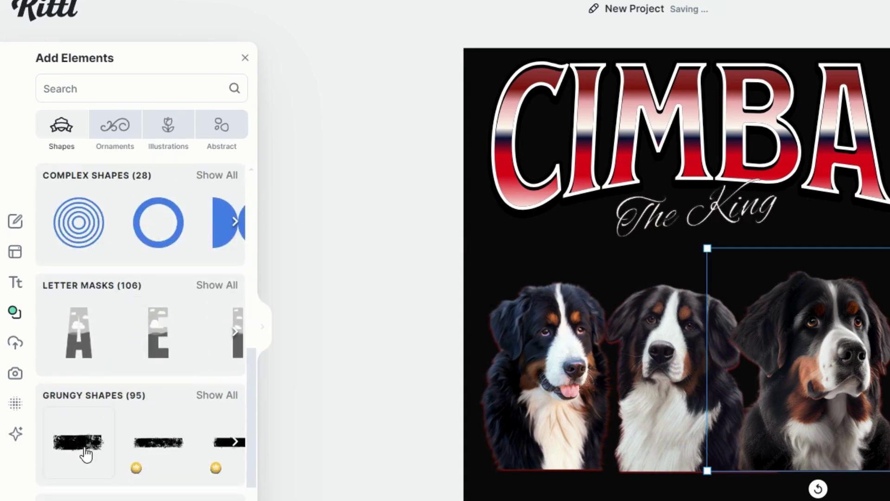
{"action": "left_click", "coordinate": [85, 450]}
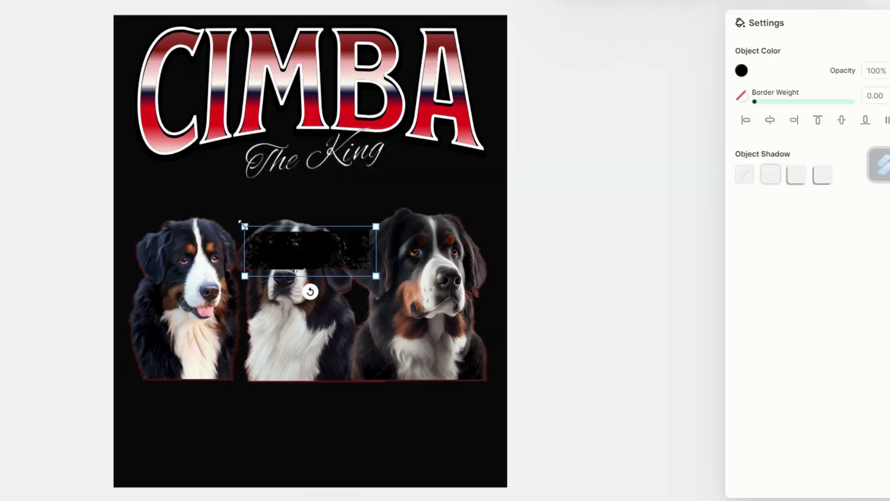
{"action": "left_click_drag", "start_coordinate": [241, 223], "coordinate": [168, 149]}
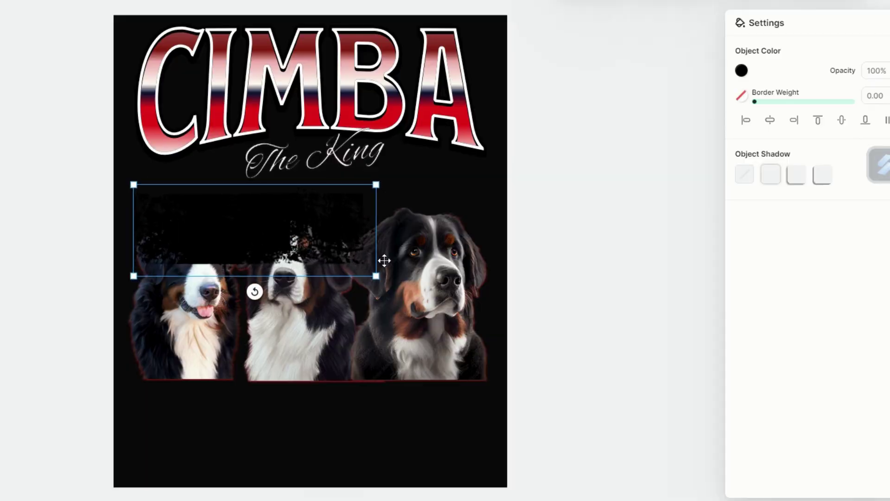
{"action": "left_click_drag", "start_coordinate": [376, 276], "coordinate": [529, 280]}
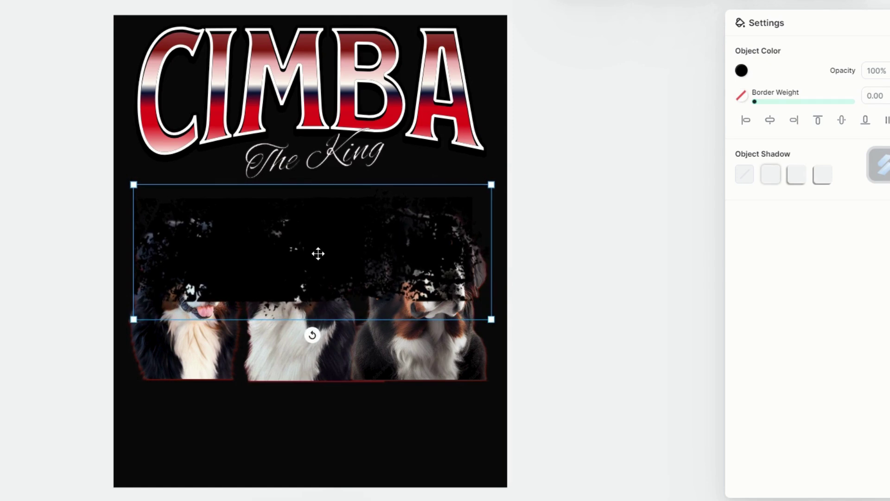
- Move the three dog cutouts down so their bodies sit below the grungy shape
{"action": "left_click_drag", "start_coordinate": [231, 370], "coordinate": [227, 441]}
{"action": "left_click", "coordinate": [299, 370]}
{"action": "left_click_drag", "start_coordinate": [299, 369], "coordinate": [296, 452]}
{"action": "left_click_drag", "start_coordinate": [433, 306], "coordinate": [438, 352]}
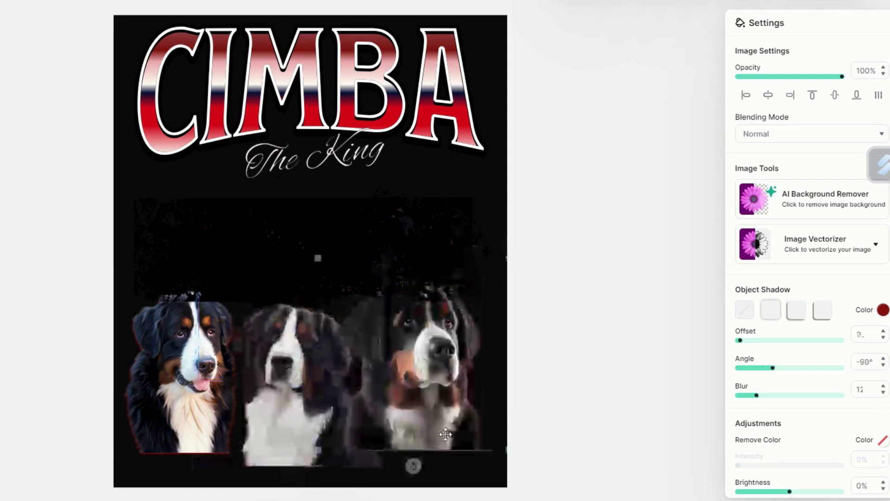
- Fill the grungy shape with the dark red 8d2222 and nudge it up just beneath The King
{"action": "left_click", "coordinate": [329, 215]}
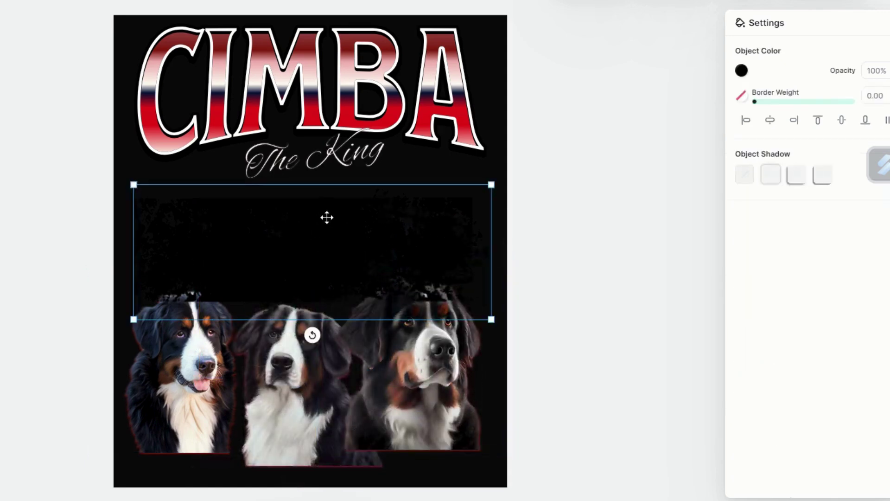
{"action": "left_click", "coordinate": [742, 72]}
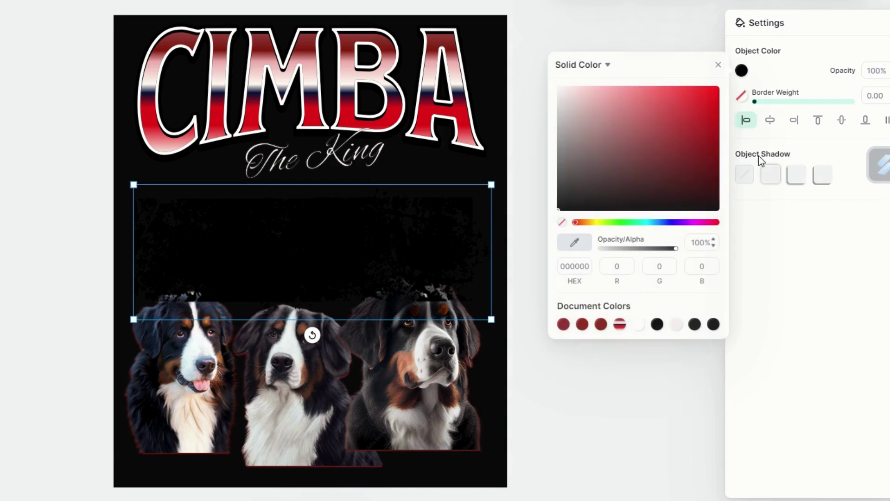
{"action": "left_click", "coordinate": [563, 325]}
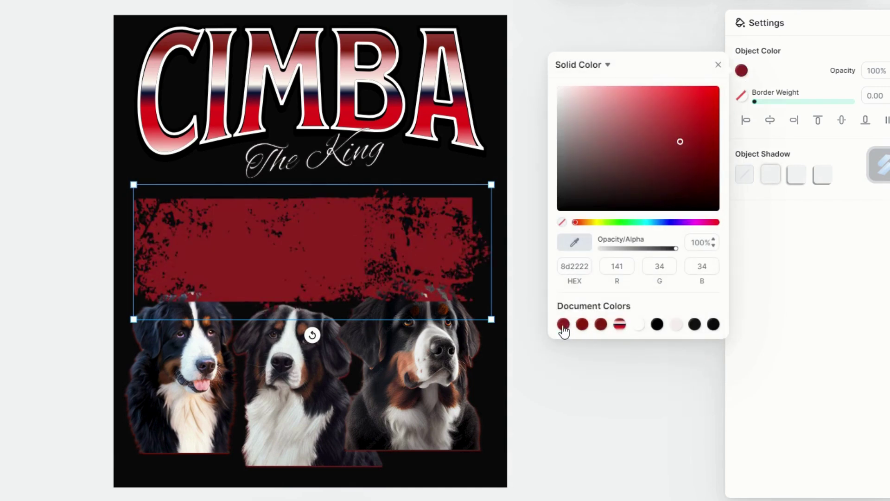
{"action": "left_click_drag", "start_coordinate": [410, 260], "coordinate": [410, 252]}
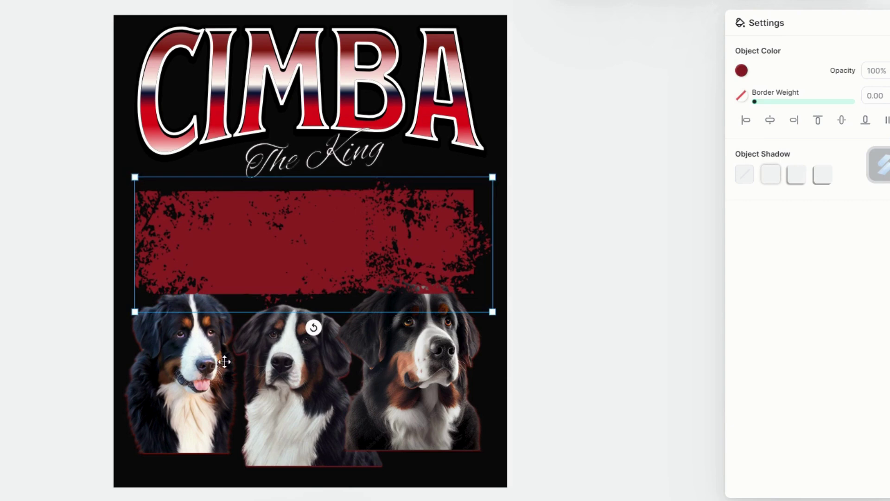
- Layer the left dog cutout in front of the red grungy shape and place it over the shape's left end
{"action": "left_click", "coordinate": [203, 362]}
{"action": "mouse_move", "coordinate": [203, 361]}
{"action": "left_mouse_down"}
{"action": "mouse_move", "coordinate": [202, 336]}
{"action": "mouse_move", "coordinate": [201, 378]}
{"action": "left_mouse_up"}
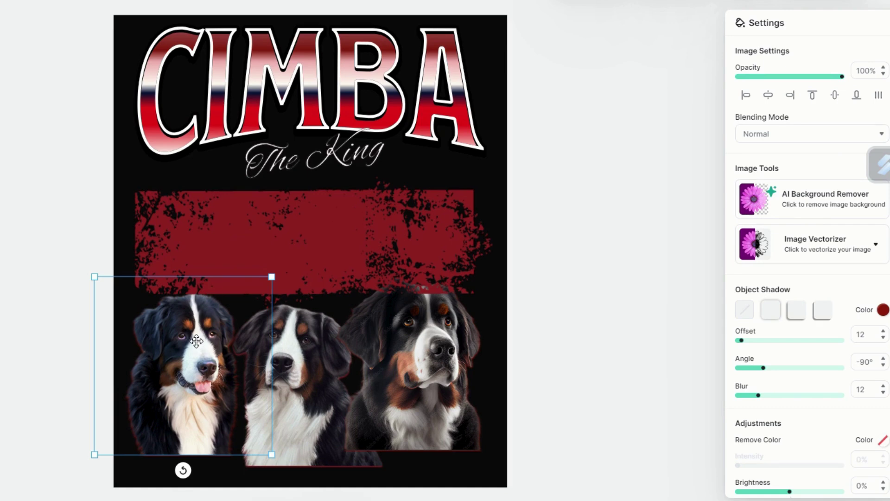
{"action": "right_click", "coordinate": [190, 359]}
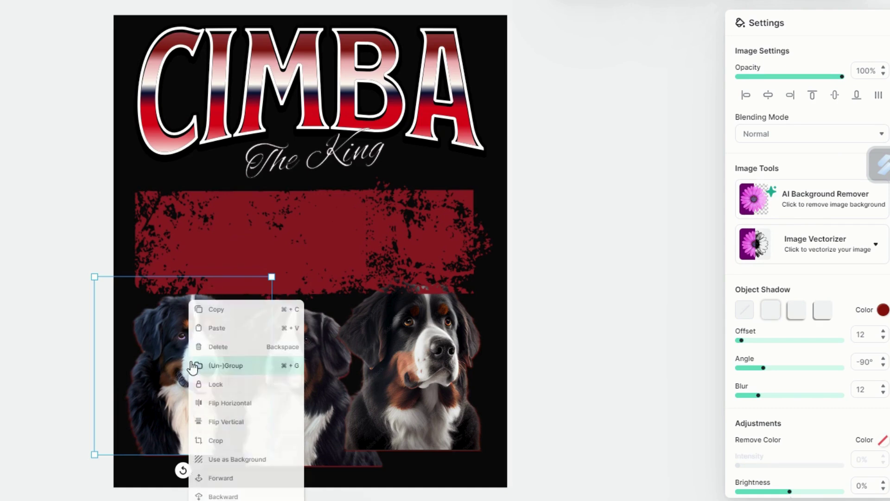
{"action": "left_click", "coordinate": [223, 496]}
{"action": "left_click_drag", "start_coordinate": [187, 416], "coordinate": [194, 330]}
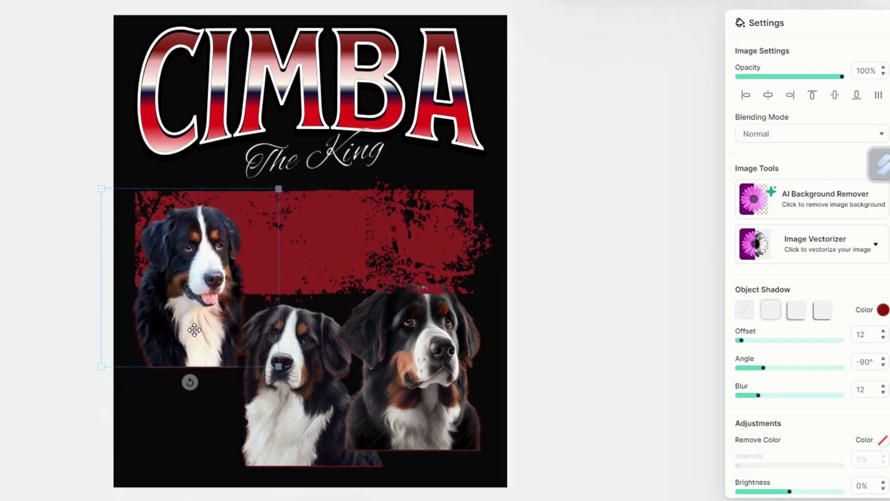
- Layer the middle and right dog cutouts in front of the red shape and line them up beside the left dog
{"action": "left_click", "coordinate": [302, 415]}
{"action": "right_click", "coordinate": [286, 415]}
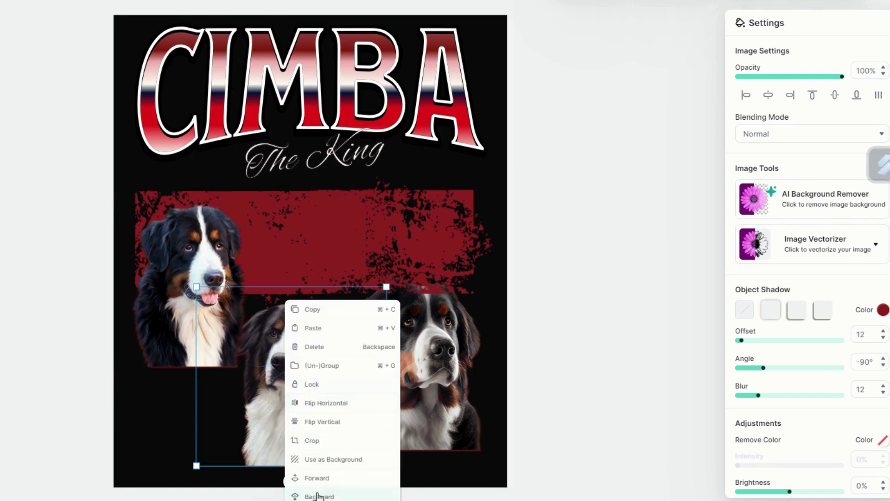
{"action": "left_click", "coordinate": [308, 495]}
{"action": "left_click_drag", "start_coordinate": [318, 440], "coordinate": [372, 276]}
{"action": "left_click", "coordinate": [433, 398]}
{"action": "right_click", "coordinate": [433, 397]}
{"action": "left_click_drag", "start_coordinate": [344, 205], "coordinate": [407, 173]}
- Enlarge the left dog slightly and fine-tune the left and right dogs' positions over the red shape
{"action": "left_click", "coordinate": [181, 230]}
{"action": "left_click", "coordinate": [99, 185]}
{"action": "left_click", "coordinate": [109, 196]}
{"action": "left_click_drag", "start_coordinate": [101, 189], "coordinate": [97, 174]}
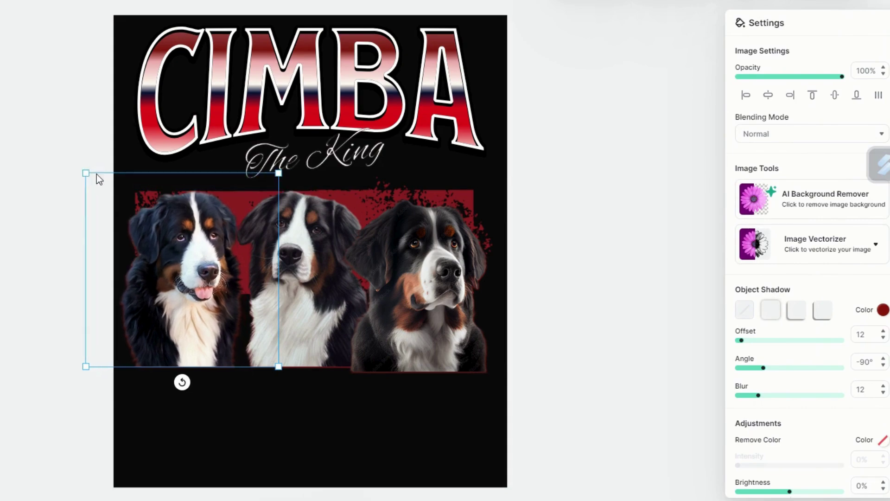
{"action": "left_click_drag", "start_coordinate": [206, 315], "coordinate": [213, 312]}
{"action": "left_click_drag", "start_coordinate": [407, 313], "coordinate": [411, 309]}
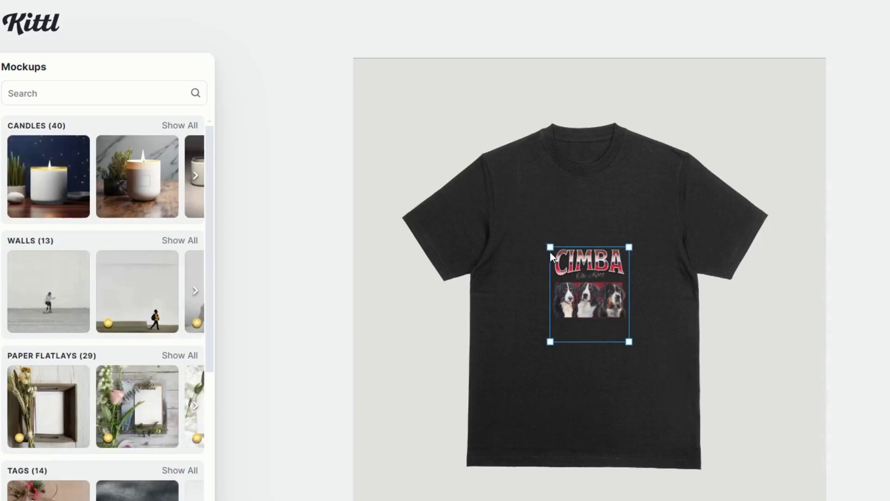
- Enlarge the CIMBA design on the flat black T-shirt mockup and centre it on the chest
{"action": "left_click_drag", "start_coordinate": [550, 248], "coordinate": [504, 174]}
{"action": "left_click_drag", "start_coordinate": [579, 273], "coordinate": [609, 327]}
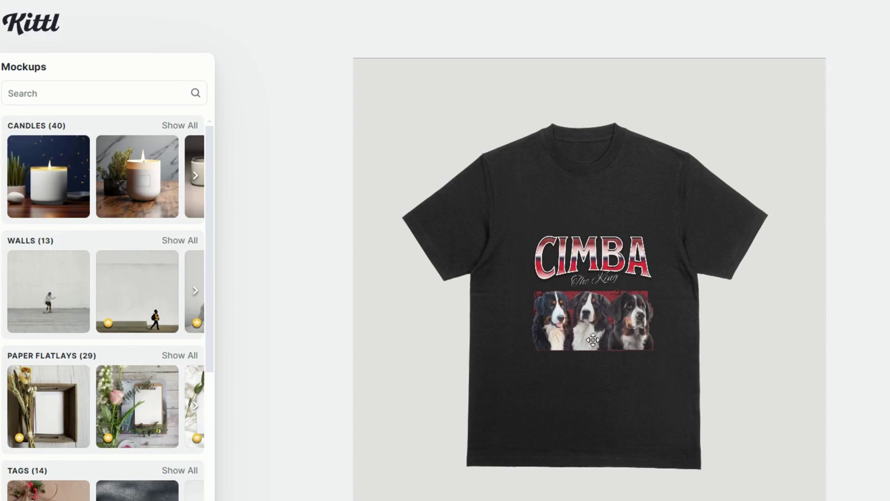
- Show all T-shirt mockups and switch to the one with the bearded man against a plain wall
{"action": "scroll", "coordinate": [100, 259], "scroll_direction": "down", "scroll_amount": 5}
{"action": "scroll", "coordinate": [100, 261], "scroll_direction": "down", "scroll_amount": 5}
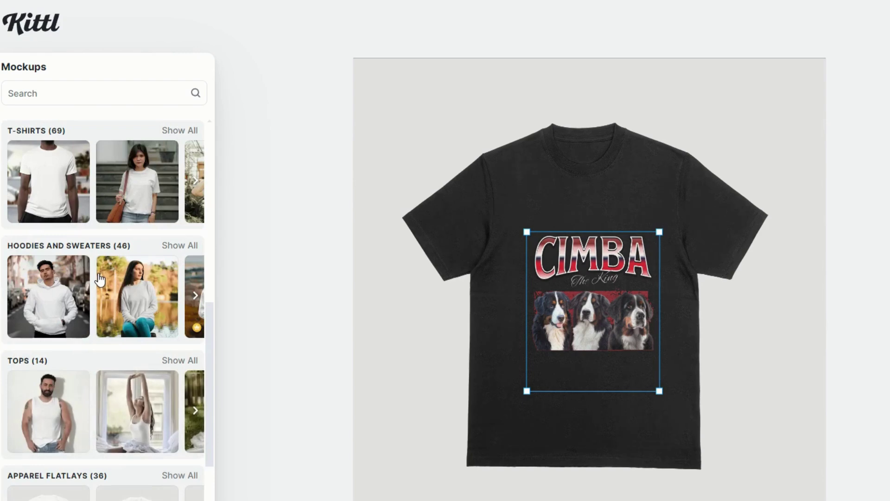
{"action": "scroll", "coordinate": [101, 278], "scroll_direction": "up", "scroll_amount": 1}
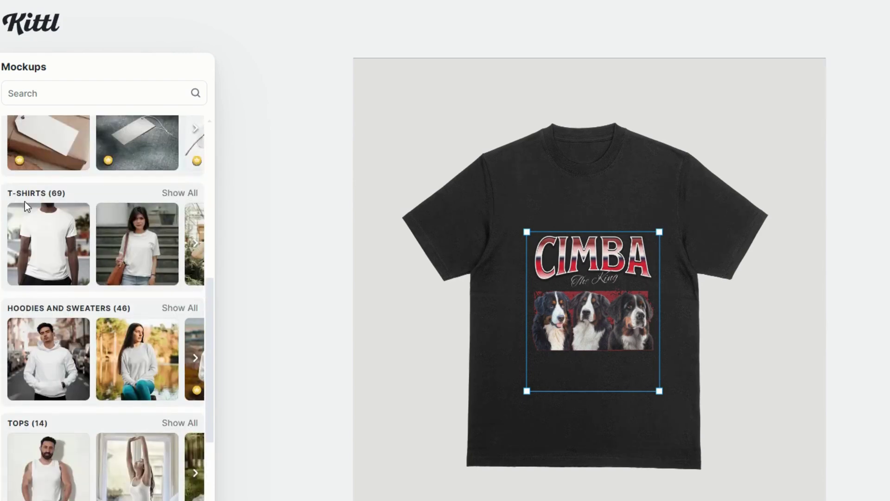
{"action": "left_click", "coordinate": [182, 194]}
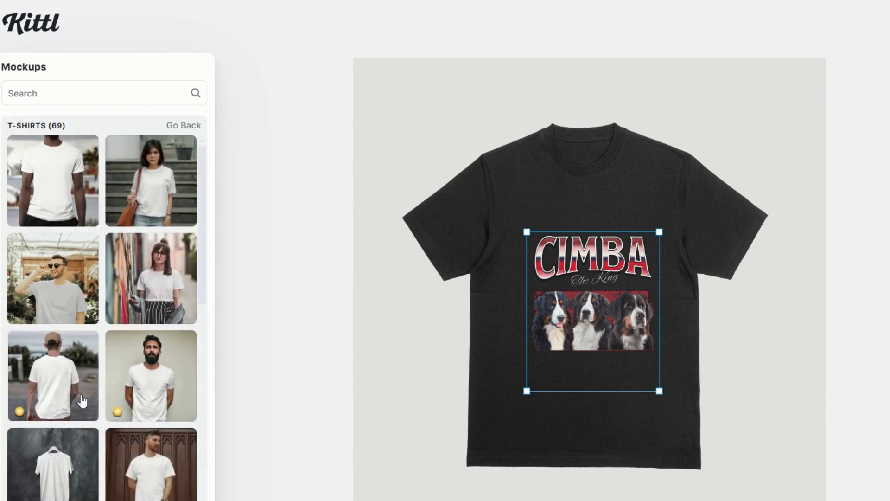
{"action": "left_click", "coordinate": [158, 394]}
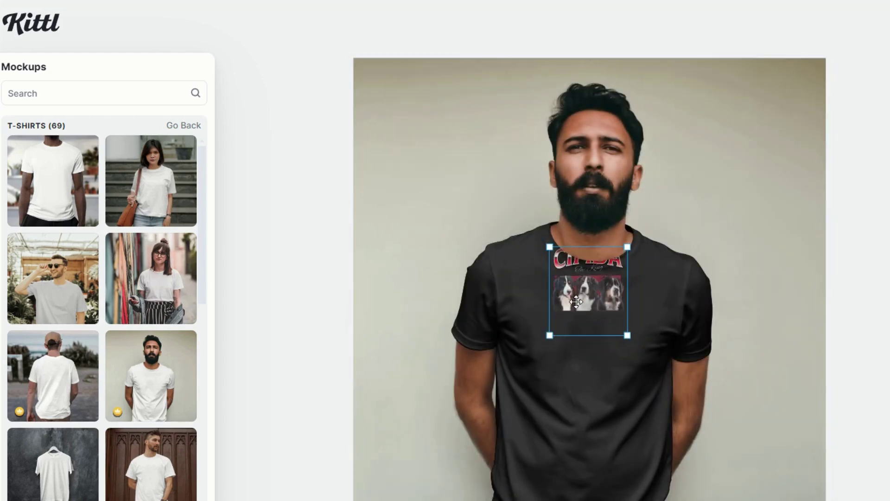
- Enlarge the CIMBA design on the man's shirt, move it down from the collar to the middle of the chest, and deselect it
{"action": "left_click_drag", "start_coordinate": [576, 302], "coordinate": [574, 397]}
{"action": "left_click_drag", "start_coordinate": [603, 353], "coordinate": [660, 284]}
{"action": "left_click", "coordinate": [599, 355]}
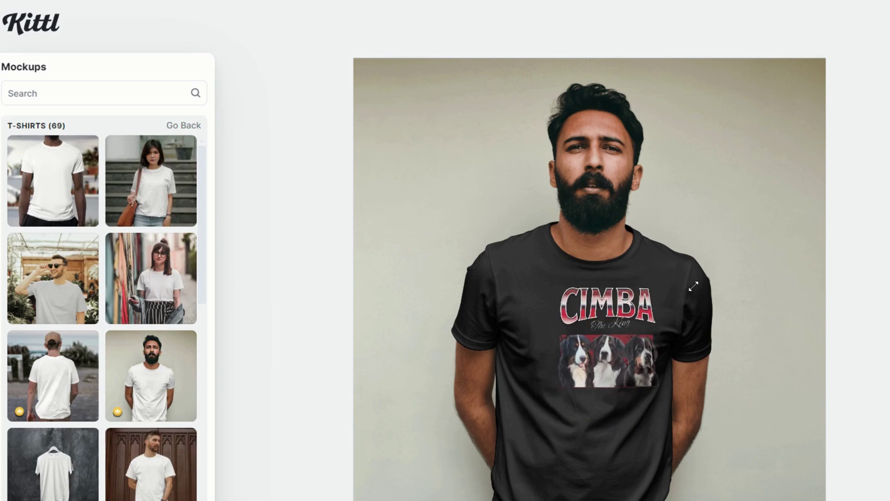
{"action": "left_click_drag", "start_coordinate": [605, 376], "coordinate": [589, 397]}
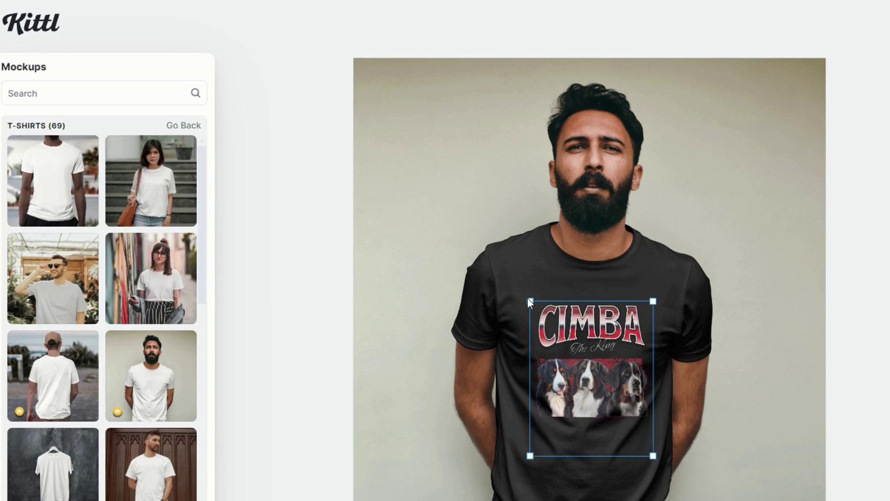
{"action": "left_click_drag", "start_coordinate": [531, 300], "coordinate": [519, 279]}
{"action": "left_click_drag", "start_coordinate": [615, 354], "coordinate": [619, 367]}
{"action": "left_click", "coordinate": [678, 284]}
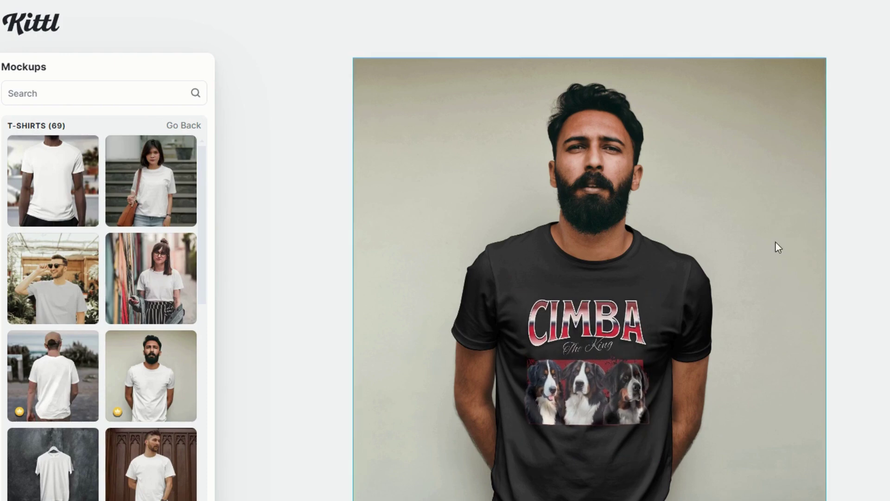
- Try dark red 4e0505 and pale pink f1dcdc as the shirt colour, and set it to dark grey 2b2828
{"action": "left_click", "coordinate": [741, 106]}
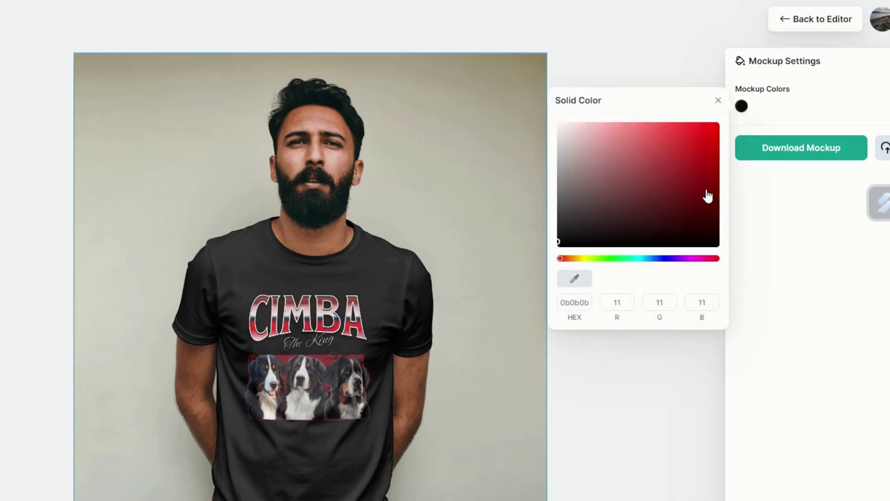
{"action": "left_click", "coordinate": [709, 211]}
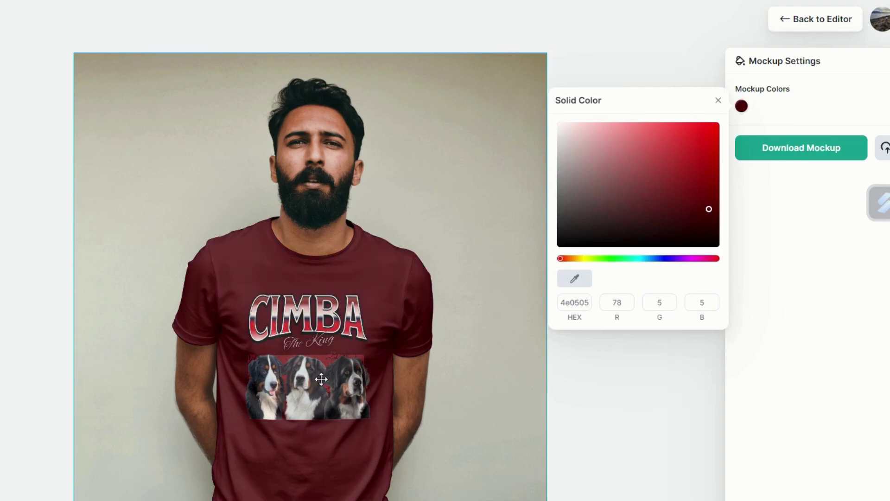
{"action": "left_click", "coordinate": [571, 129]}
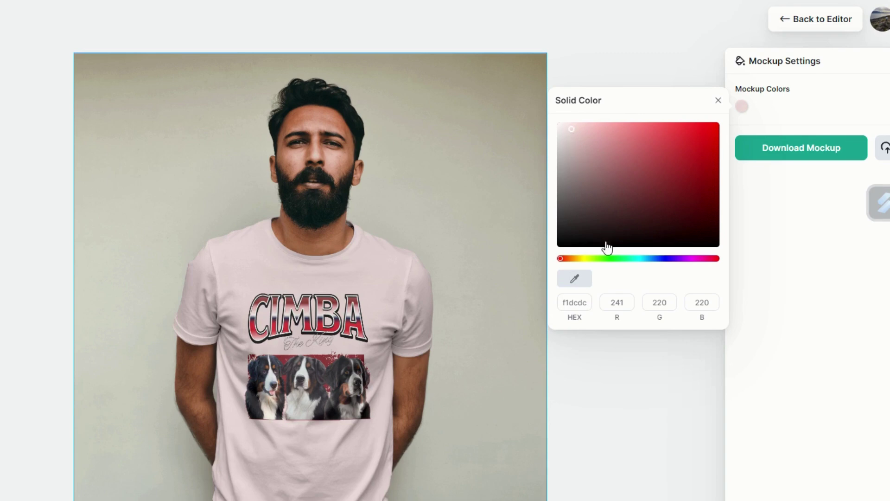
{"action": "left_click", "coordinate": [571, 231]}
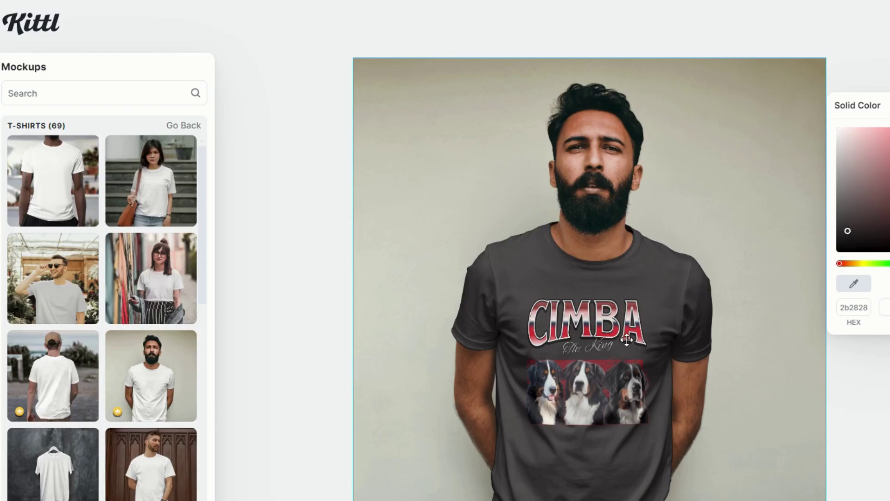
- Enlarge the CIMBA design slightly on the dark grey shirt, recentre it on the chest, and deselect it
{"action": "left_click", "coordinate": [625, 322]}
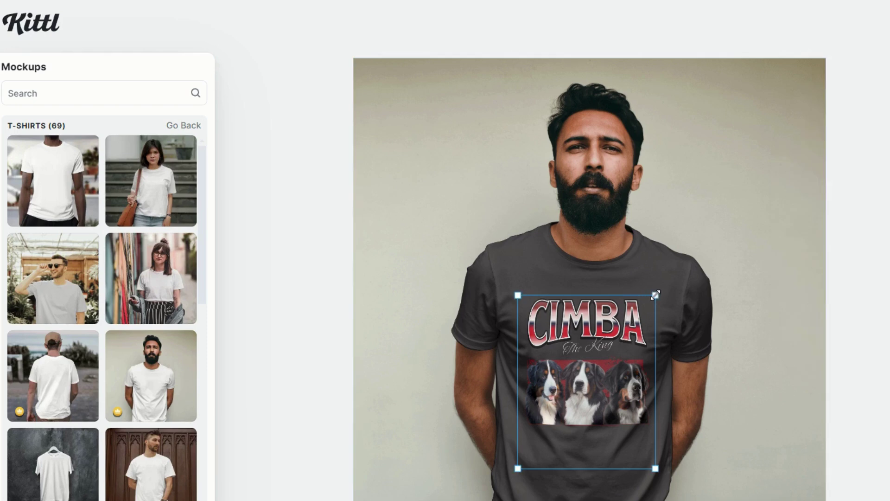
{"action": "left_click_drag", "start_coordinate": [654, 293], "coordinate": [672, 285]}
{"action": "left_click_drag", "start_coordinate": [629, 355], "coordinate": [627, 363]}
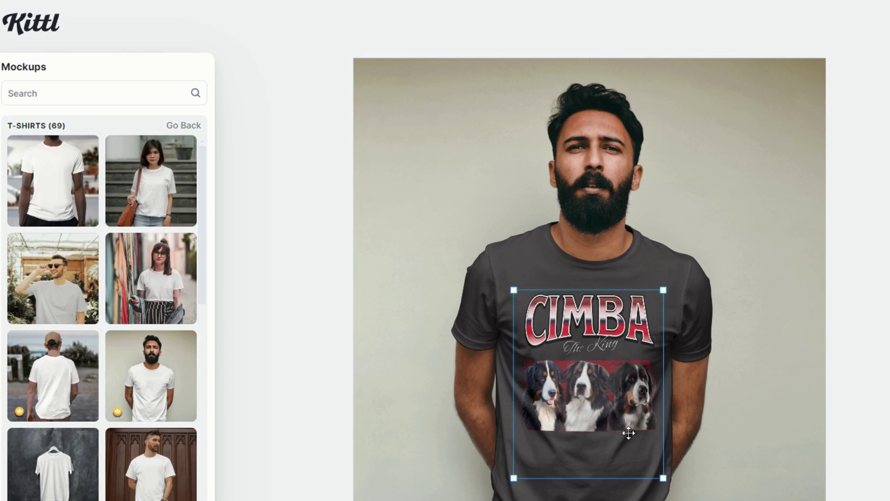
{"action": "left_click", "coordinate": [753, 425]}
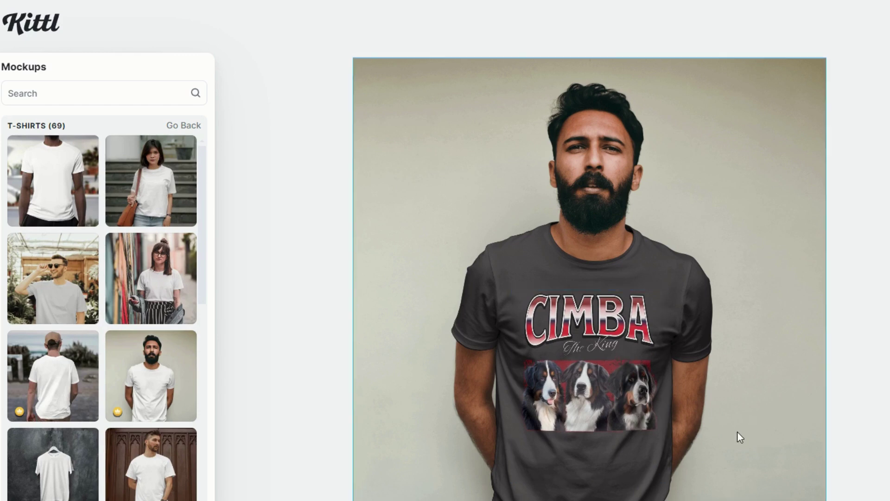